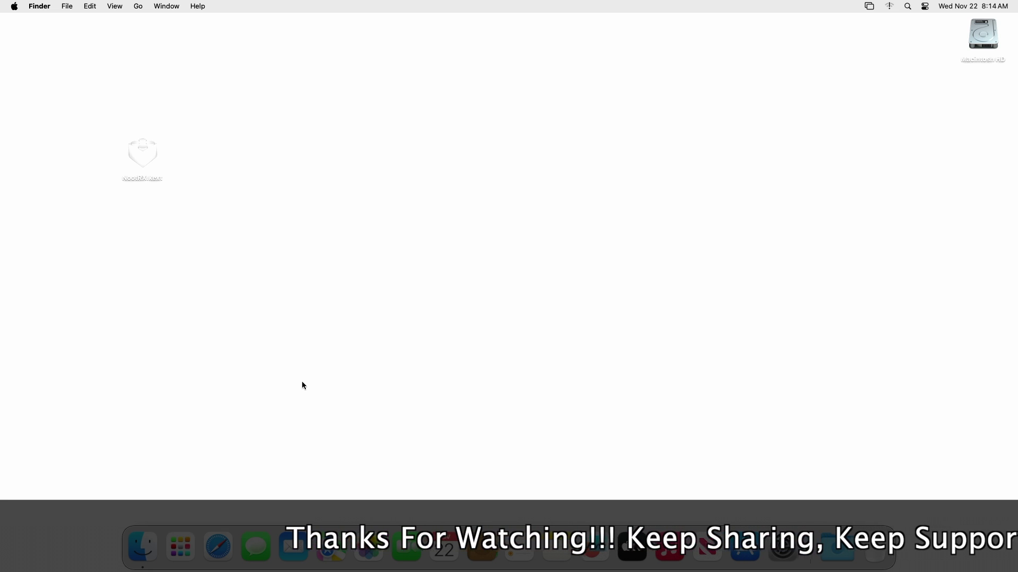
Check the Mac's specs in About This Mac, then close the overview.
{"action": "left_click", "coordinate": [14, 6]}
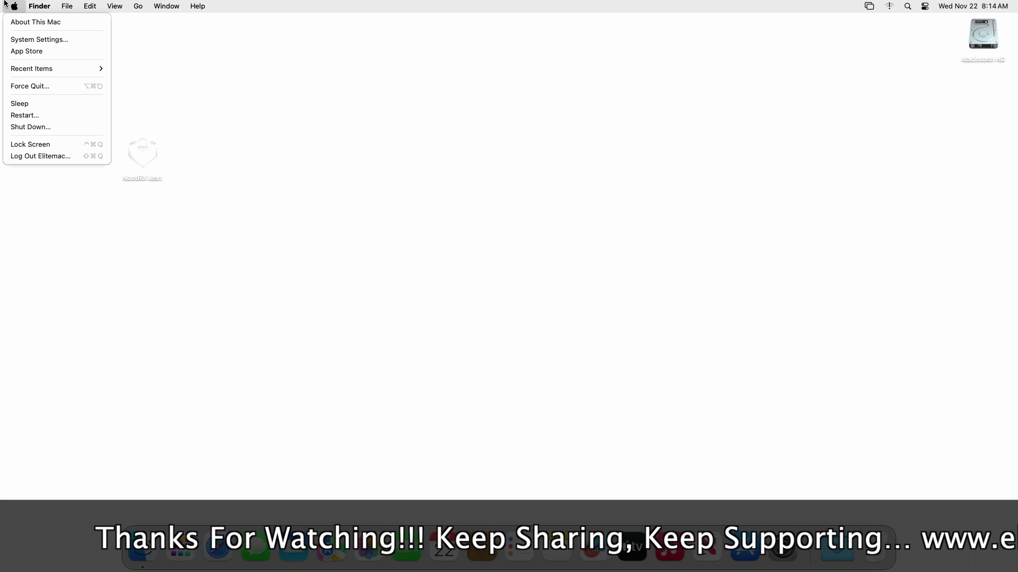
{"action": "left_click", "coordinate": [32, 20]}
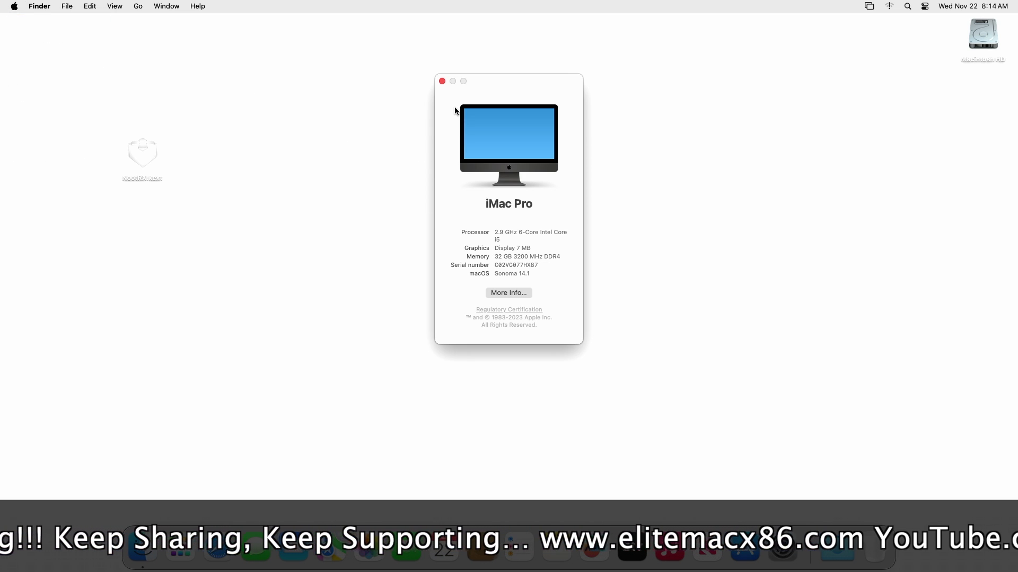
{"action": "left_click", "coordinate": [441, 80]}
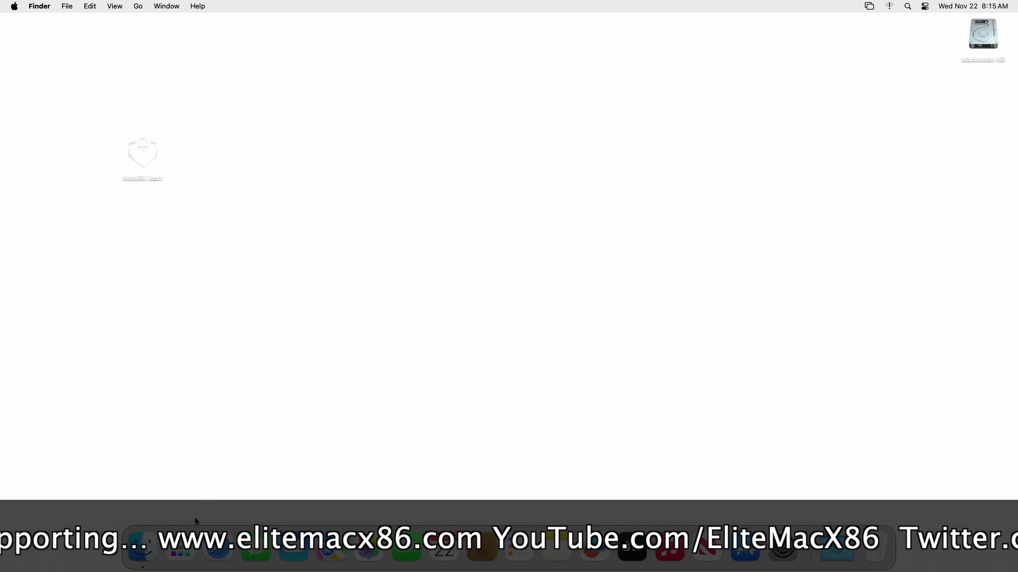
Launch Hackintool and inspect GFX0's GPU name, device ID, Quartz Extreme and Metal Supported rows.
{"action": "left_click", "coordinate": [181, 552]}
{"action": "left_click", "coordinate": [719, 442]}
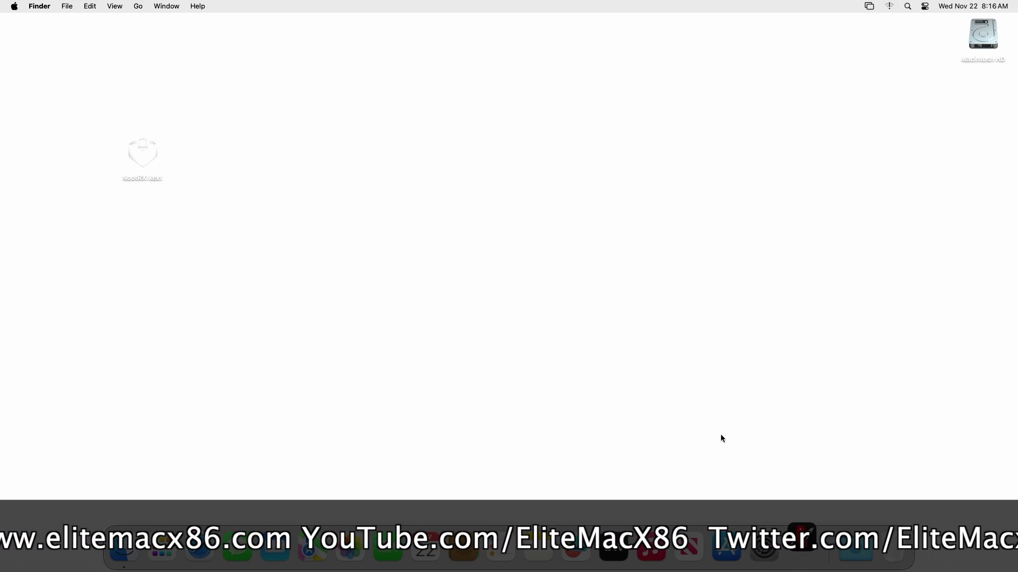
{"action": "scroll", "coordinate": [373, 339], "scroll_direction": "down", "scroll_amount": 5}
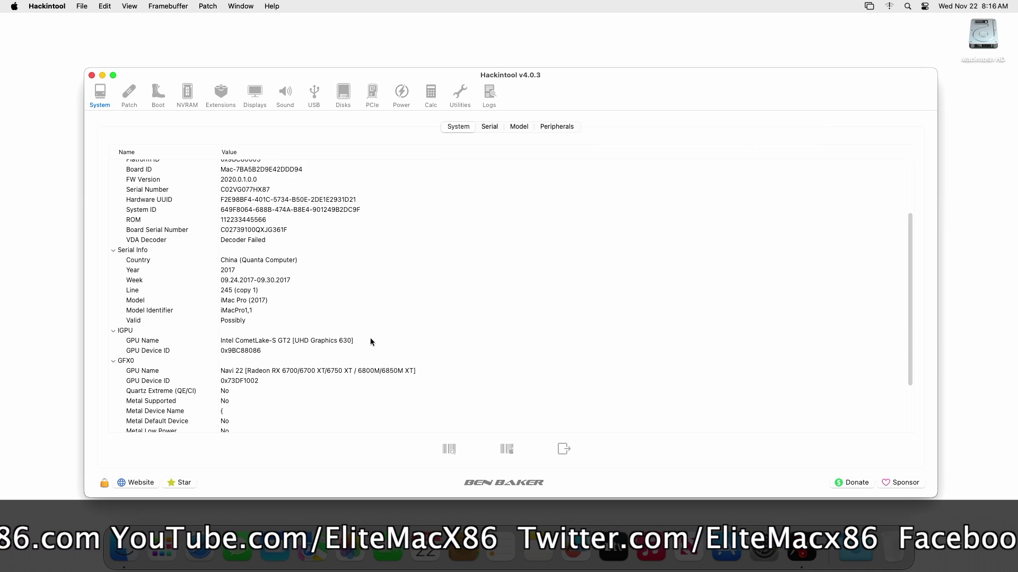
{"action": "left_click", "coordinate": [240, 297]}
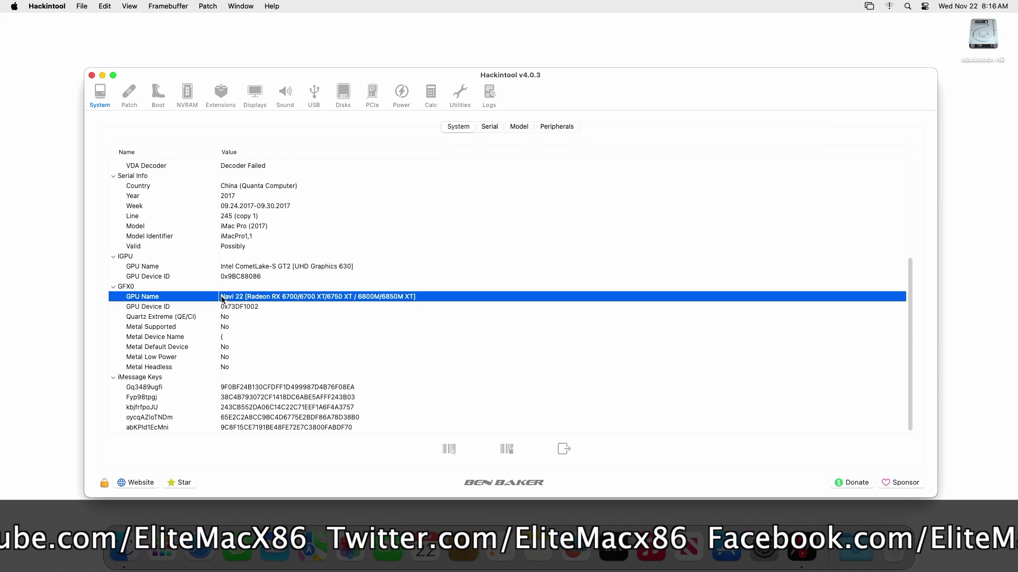
{"action": "left_click", "coordinate": [247, 308]}
{"action": "left_click", "coordinate": [245, 317]}
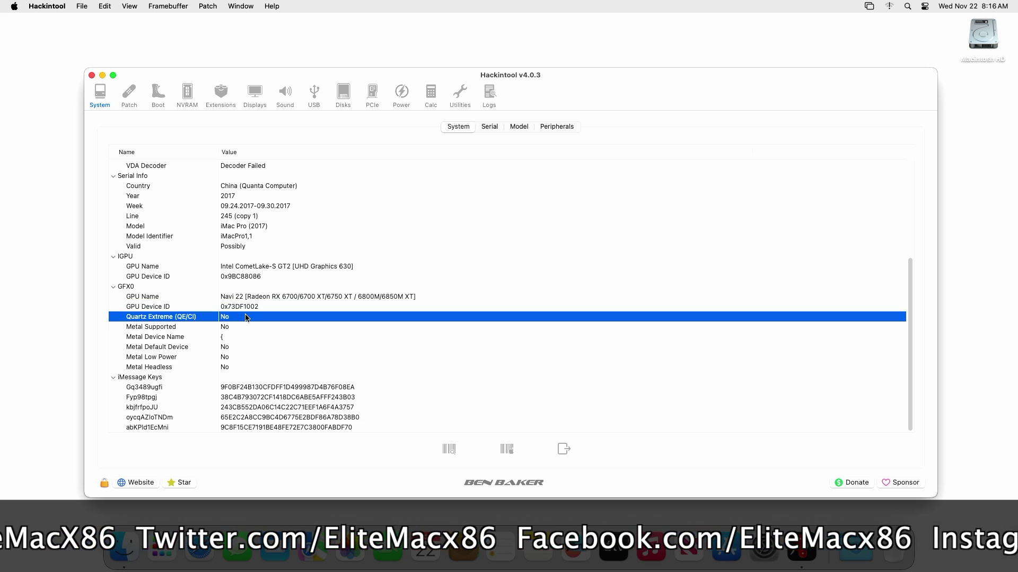
{"action": "left_click", "coordinate": [244, 326]}
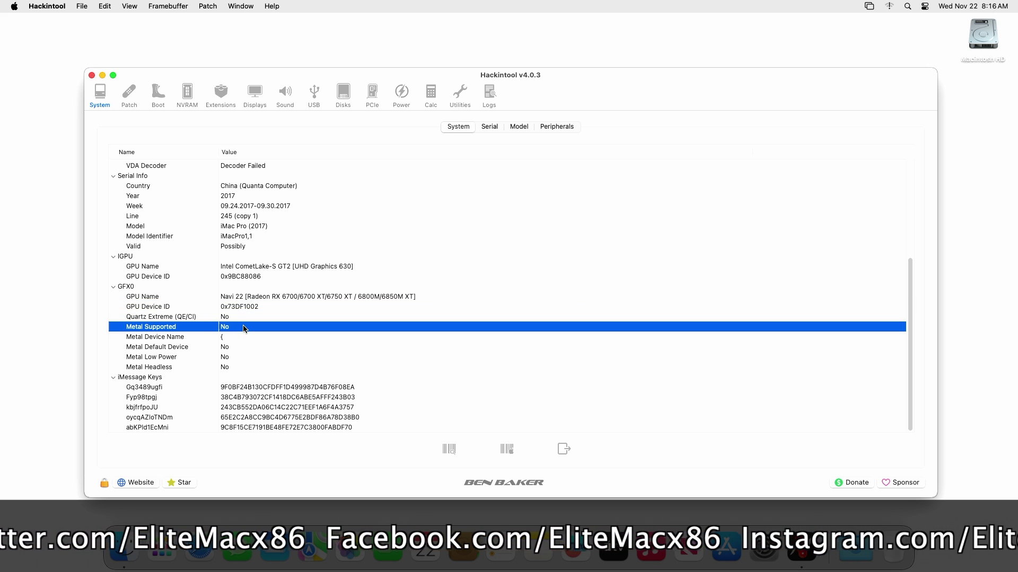
Quit Hackintool and check System Information's Graphics/Displays kext info showing No Kext Loaded, then quit.
{"action": "key", "text": "super+q"}
{"action": "key", "text": "super+space"}
{"action": "type", "text": "system information"}
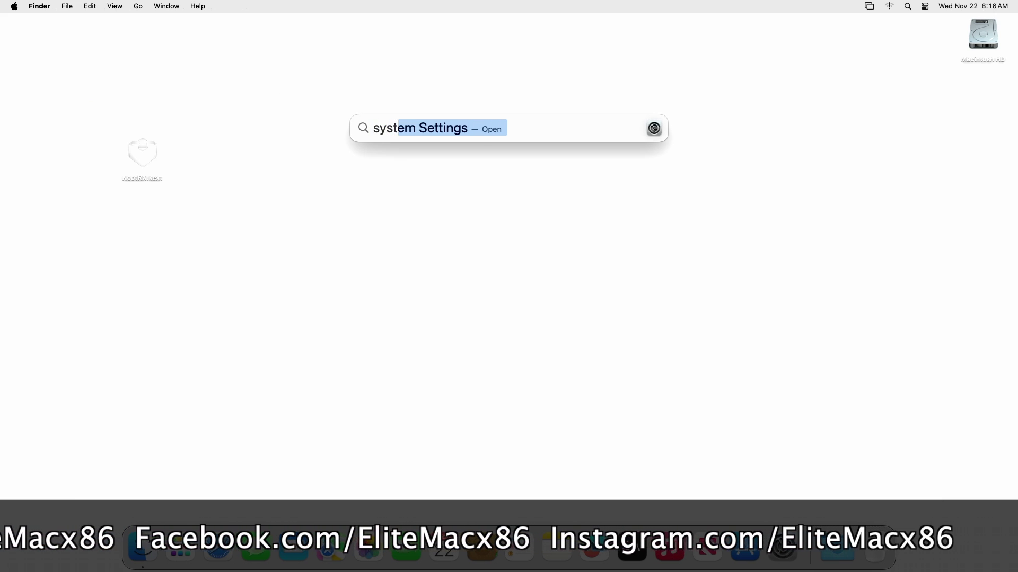
{"action": "key", "text": "Return"}
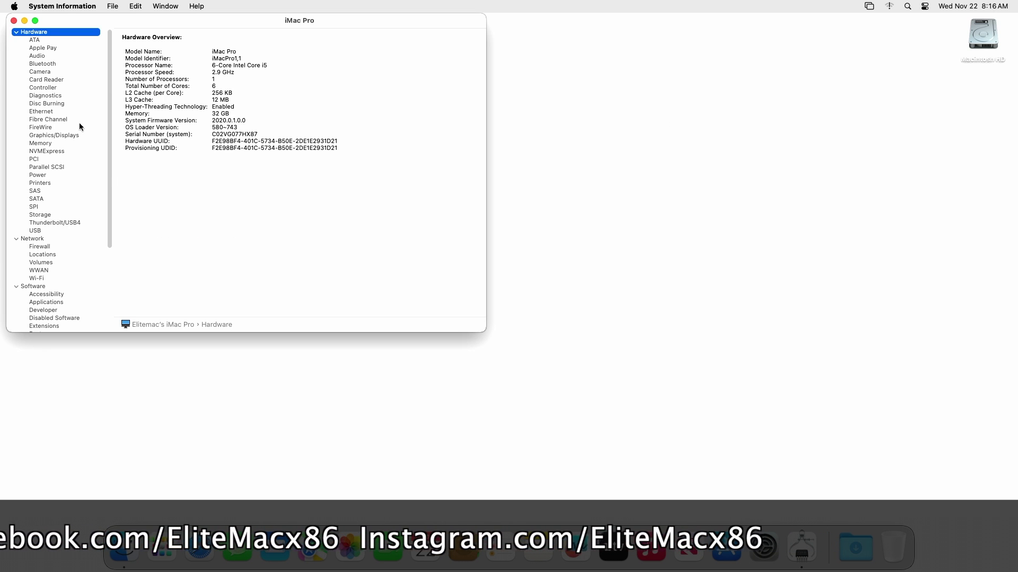
{"action": "left_click", "coordinate": [64, 135]}
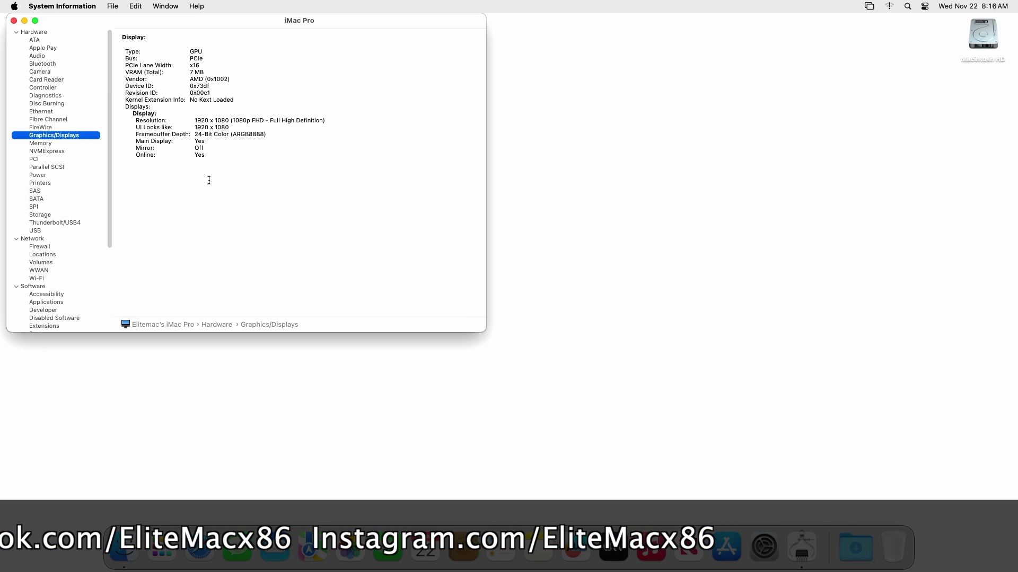
{"action": "left_click", "coordinate": [241, 174]}
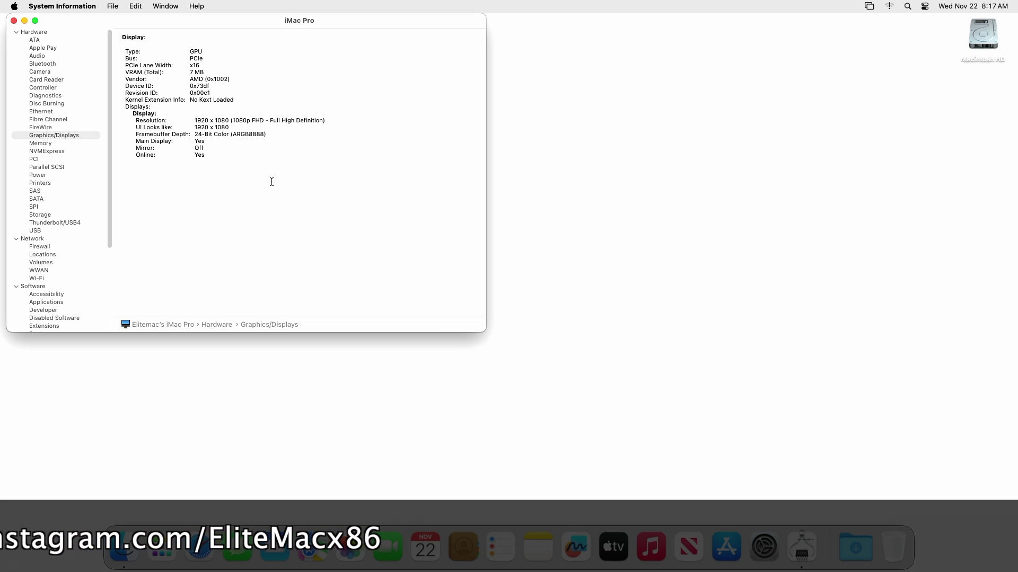
{"action": "key", "text": "super+q"}
Launch OCAuxiliaryTools from Launchpad.
{"action": "left_click", "coordinate": [151, 160]}
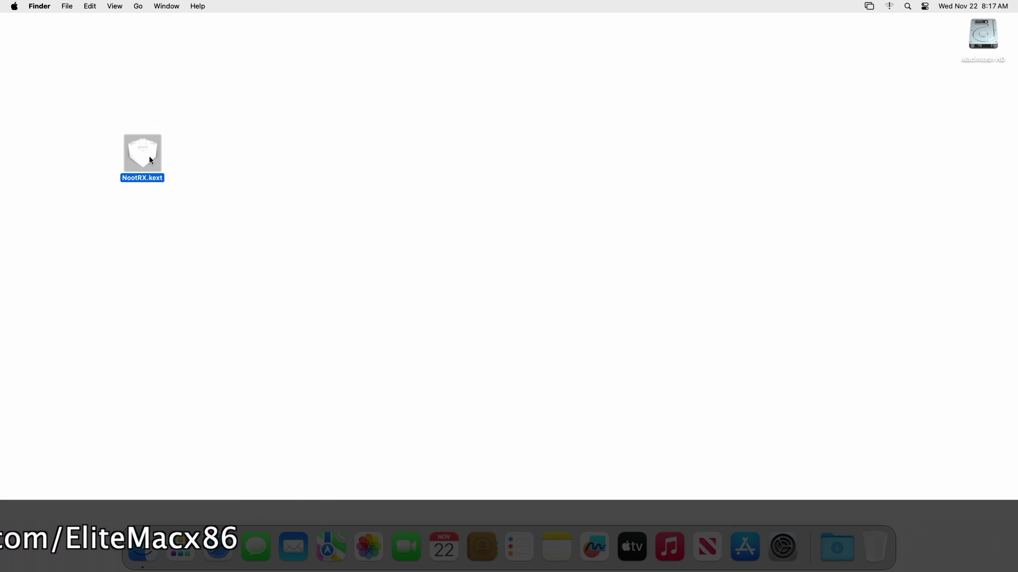
{"action": "left_click", "coordinate": [279, 205]}
{"action": "left_click", "coordinate": [180, 546]}
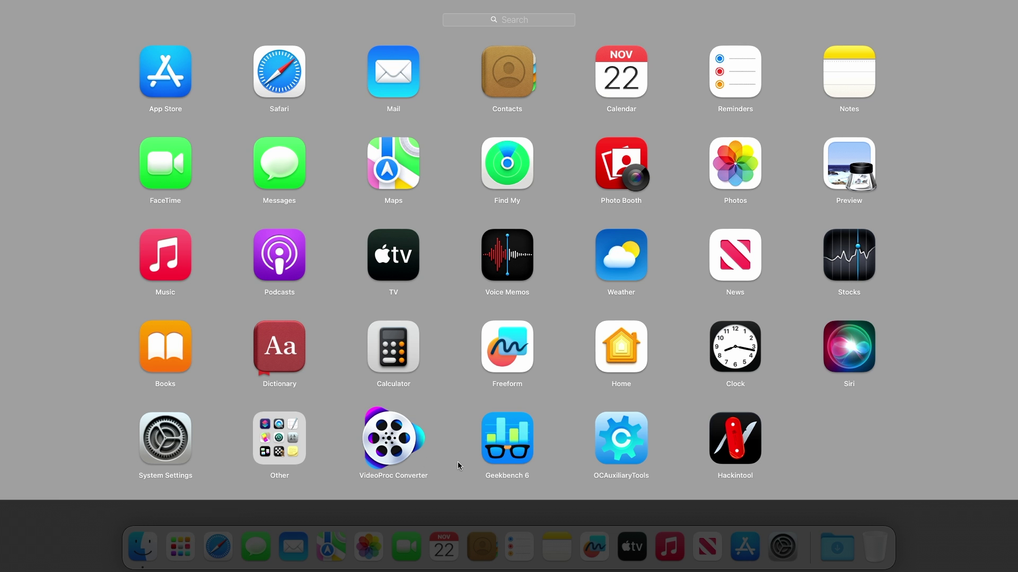
{"action": "left_click", "coordinate": [608, 445]}
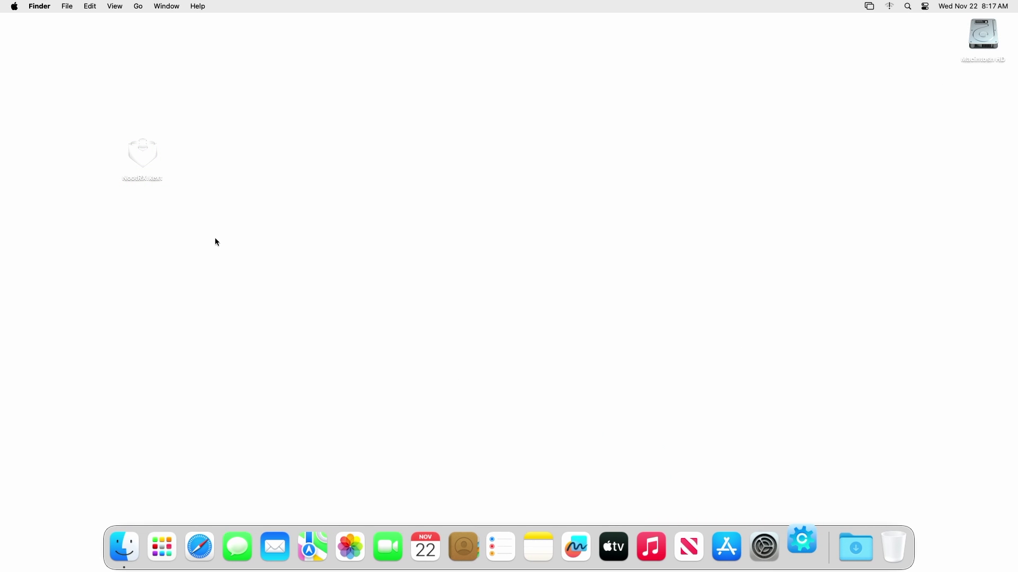
Mount the EFI partition of disk0s1 via Edit > Mount ESP.
{"action": "left_click", "coordinate": [126, 6]}
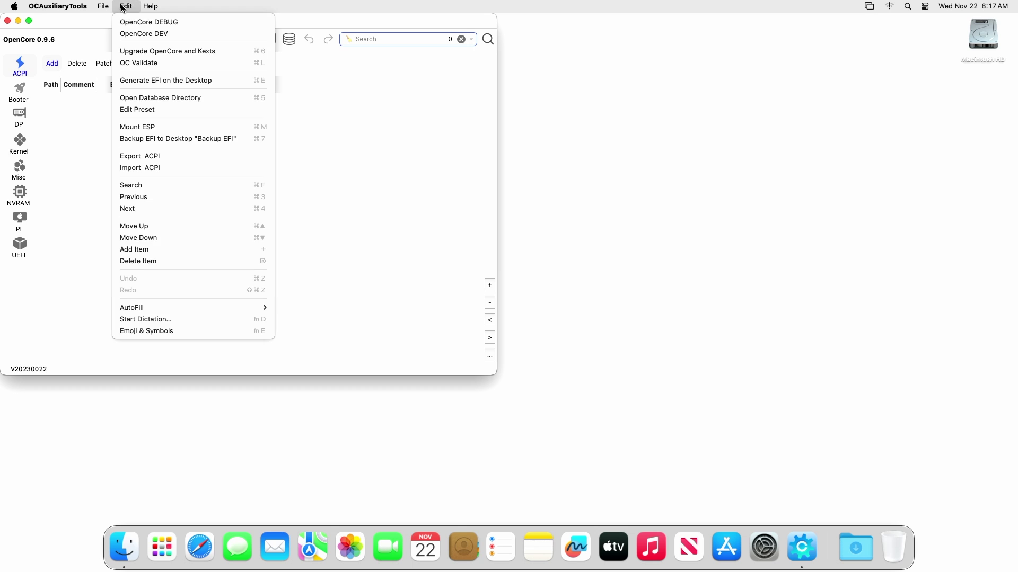
{"action": "left_click", "coordinate": [152, 127]}
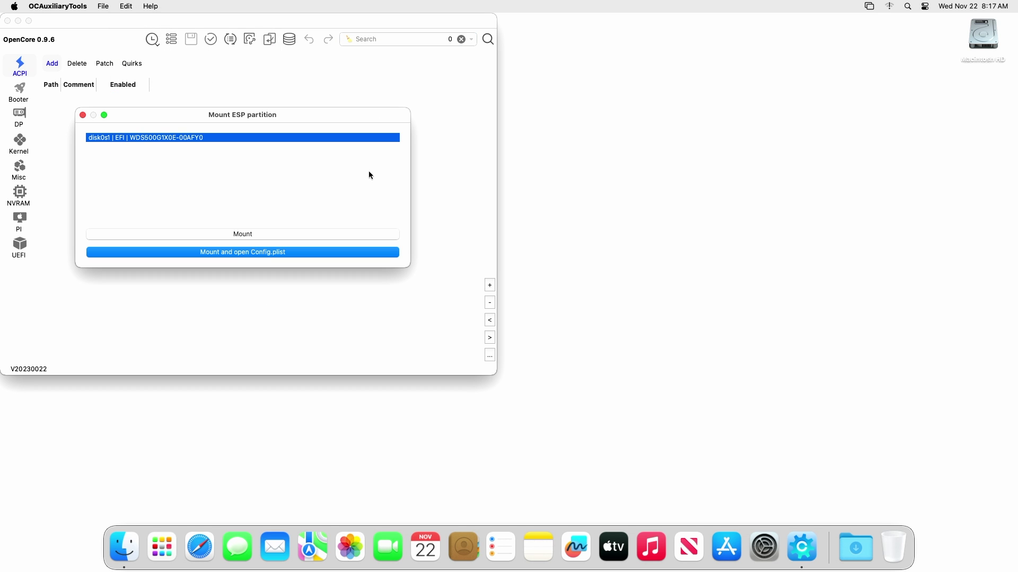
{"action": "left_click", "coordinate": [270, 234]}
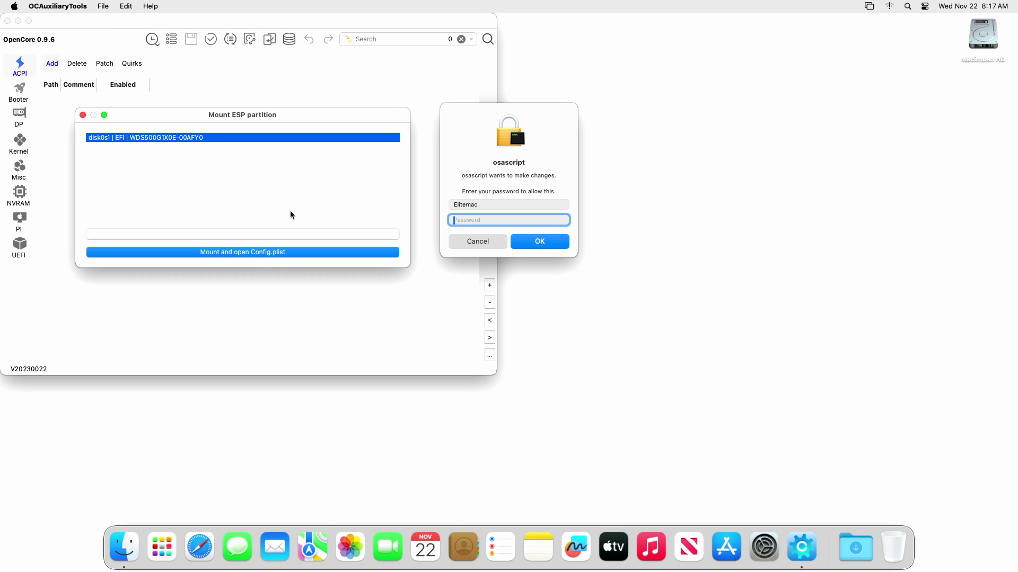
Enter the administrator password to mount the EFI, then quit OCAuxiliaryTools.
{"action": "type", "text": "e"}
{"action": "key", "text": "Return"}
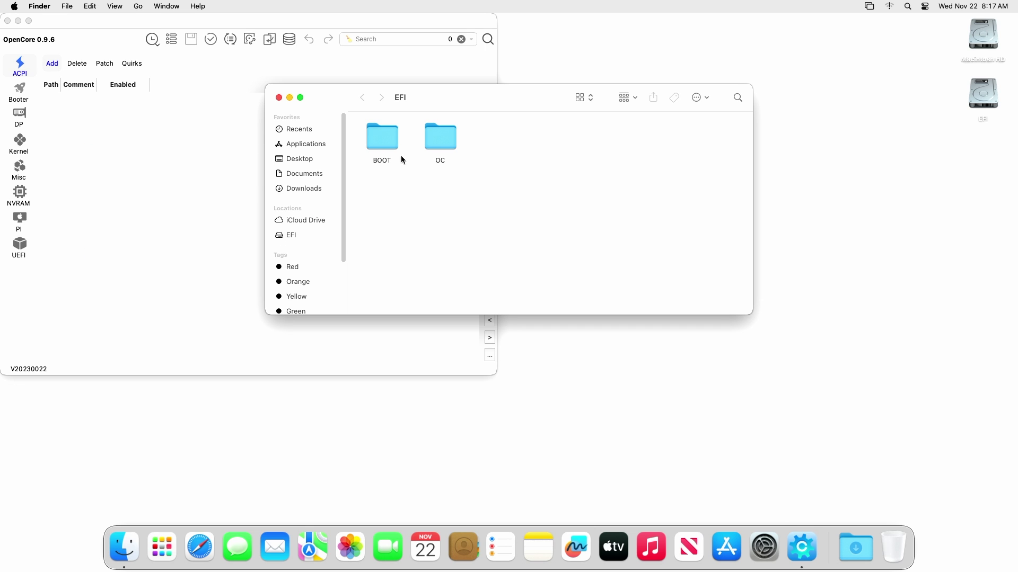
{"action": "left_click", "coordinate": [128, 136]}
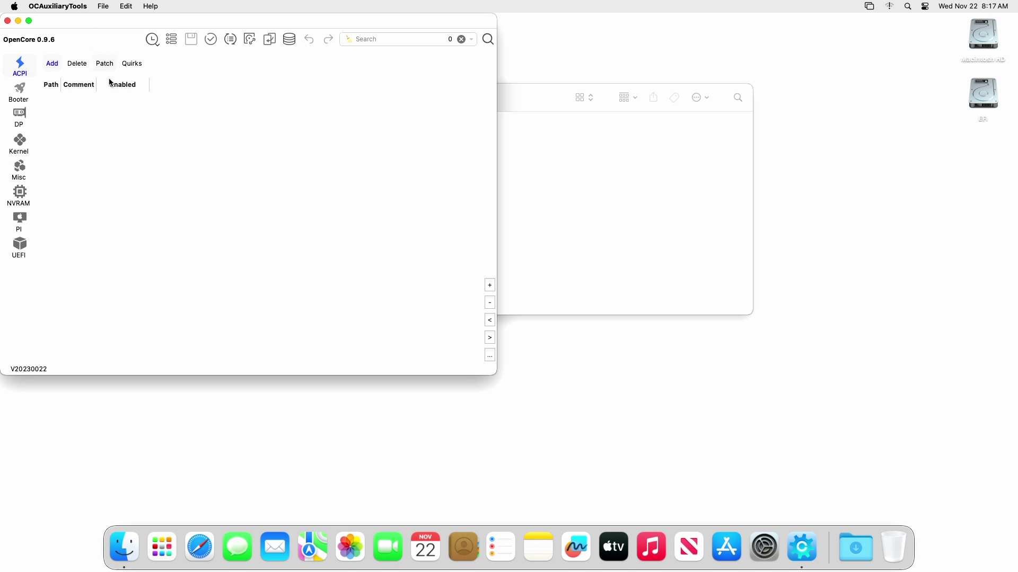
{"action": "key", "text": "super+q"}
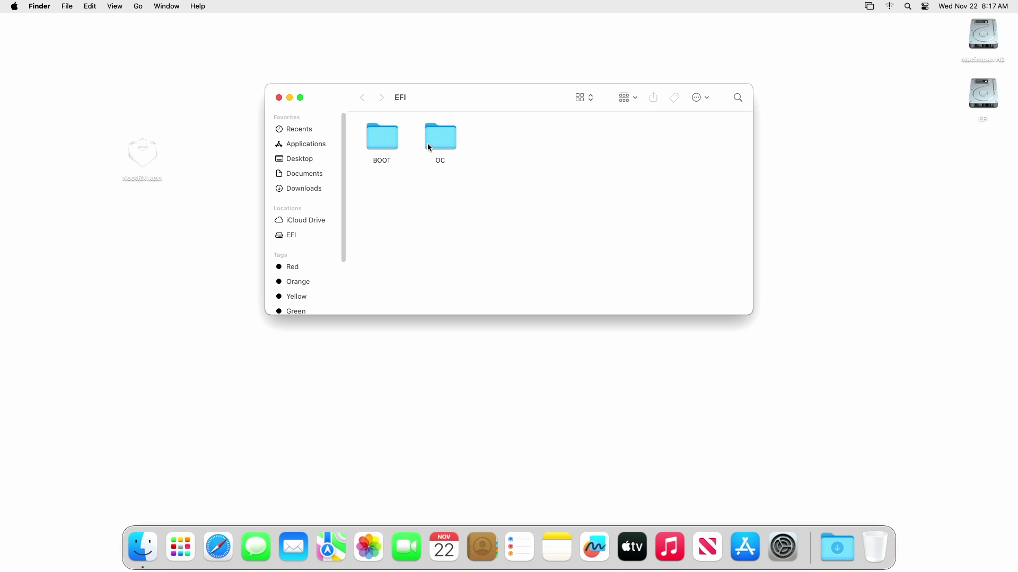
In EFI's OC > Kexts, move WhateverGreen.kext to the Trash and empty the Trash.
{"action": "left_click", "coordinate": [431, 143]}
{"action": "double_click", "coordinate": [431, 142]}
{"action": "double_click", "coordinate": [541, 137]}
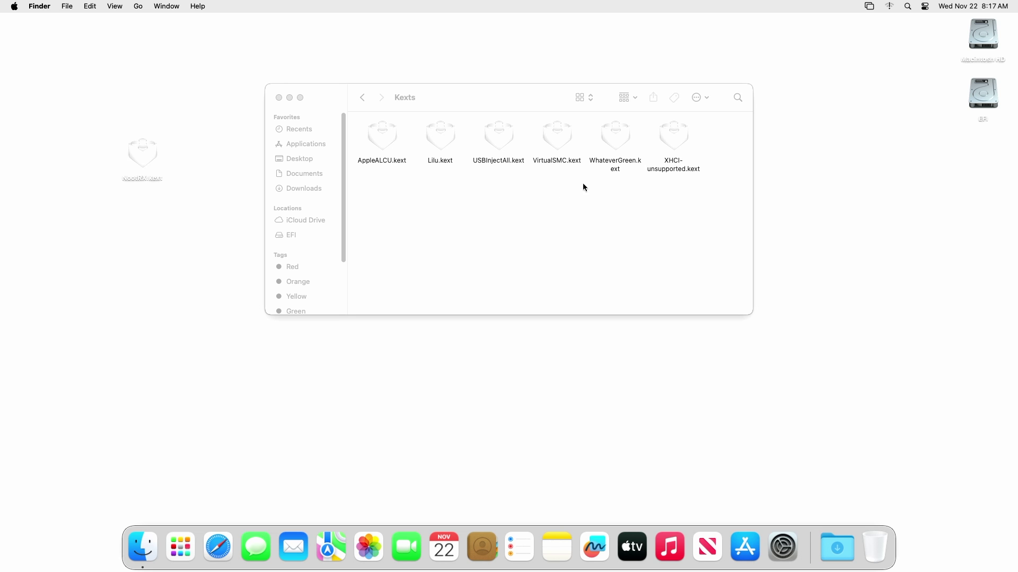
{"action": "left_click", "coordinate": [613, 143]}
{"action": "right_click", "coordinate": [613, 141]}
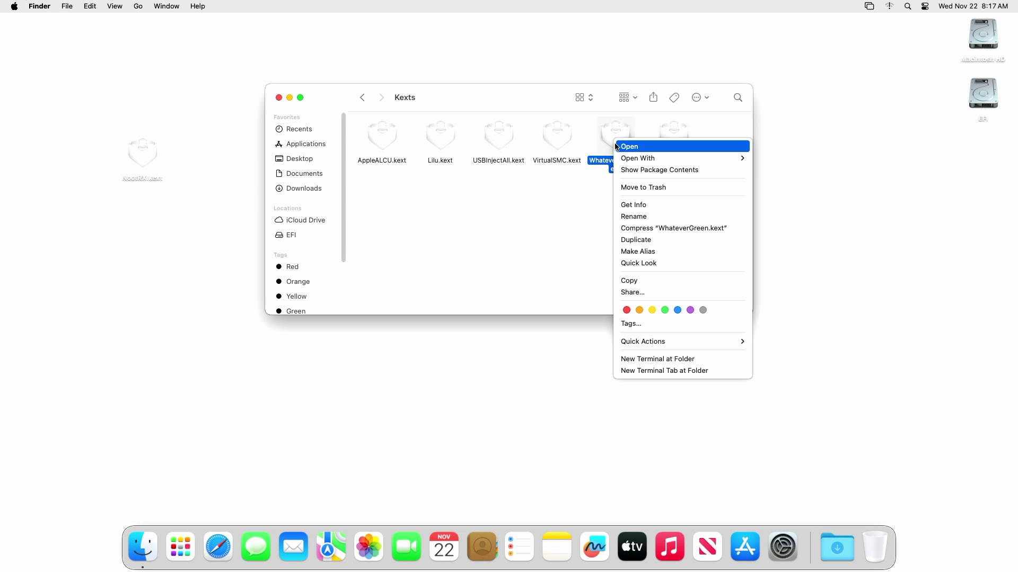
{"action": "left_click", "coordinate": [633, 188]}
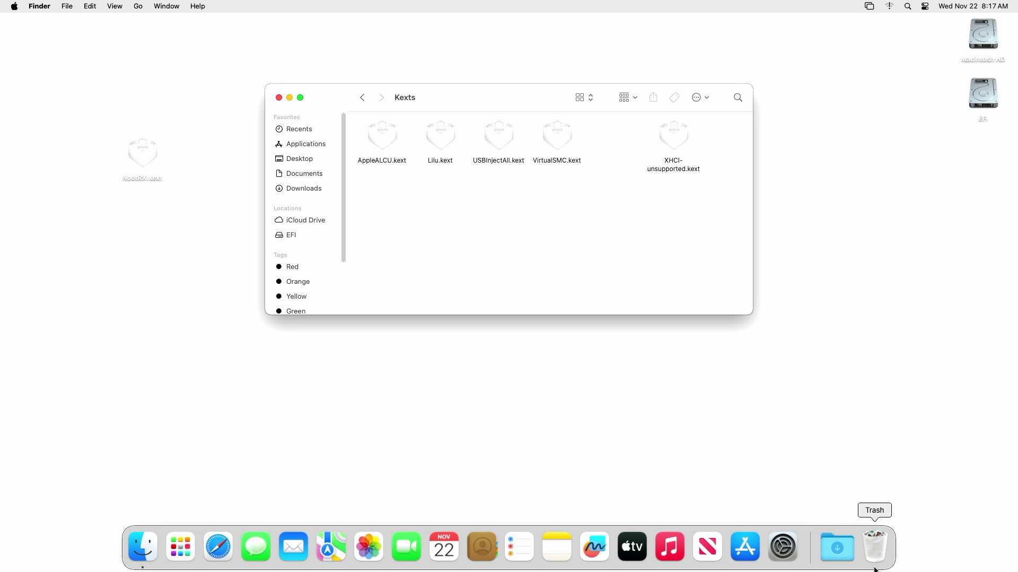
{"action": "right_click", "coordinate": [895, 526]}
{"action": "left_click", "coordinate": [888, 509]}
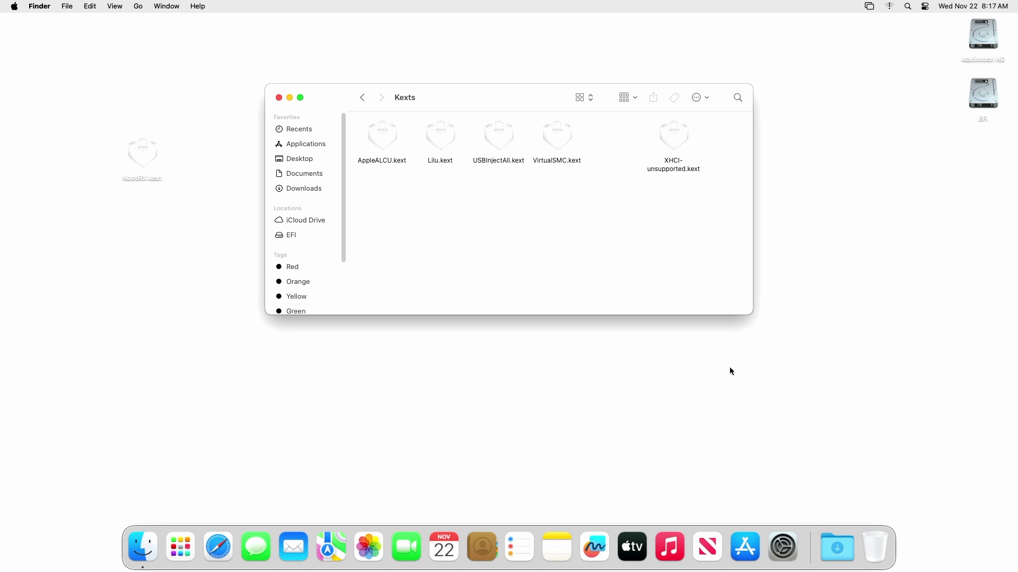
Copy NootRX.kext from the desktop into the Kexts folder.
{"action": "left_click", "coordinate": [152, 154]}
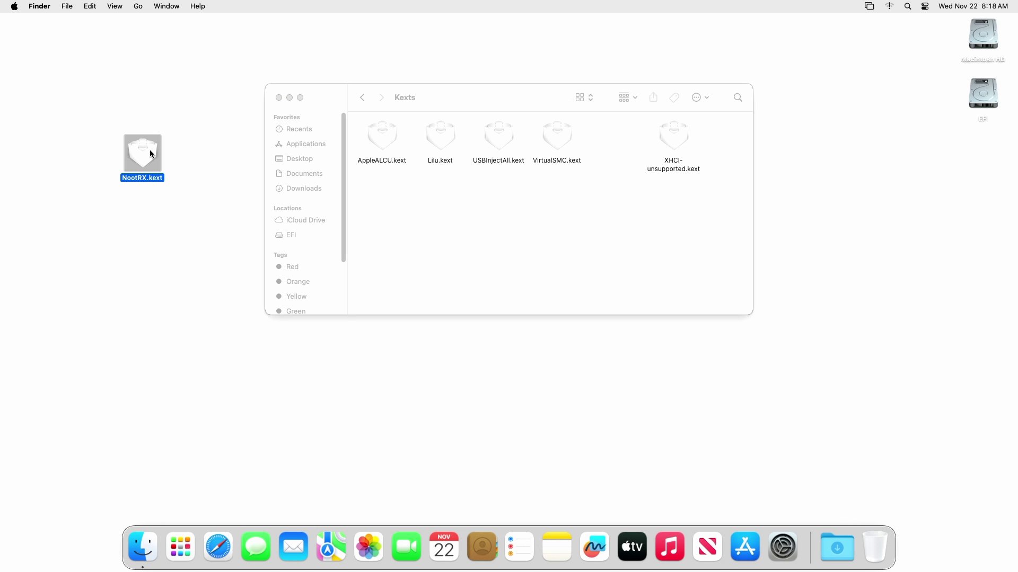
{"action": "left_click", "coordinate": [525, 211]}
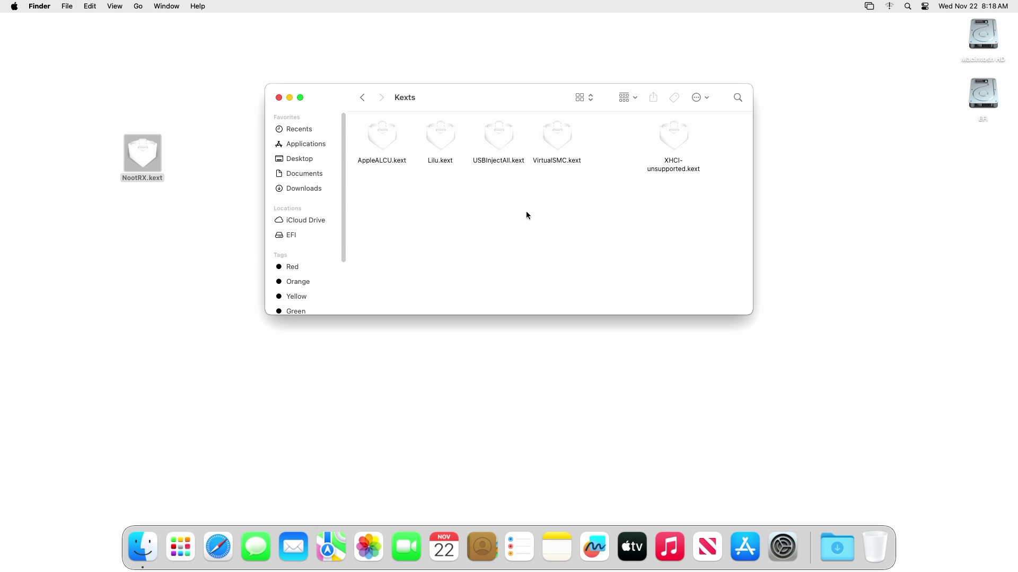
{"action": "key", "text": "super+v"}
Open the OC folder's config.plist and delete the WhateverGreen.kext entry from Kernel > Add.
{"action": "left_click", "coordinate": [365, 99]}
{"action": "double_click", "coordinate": [440, 159]}
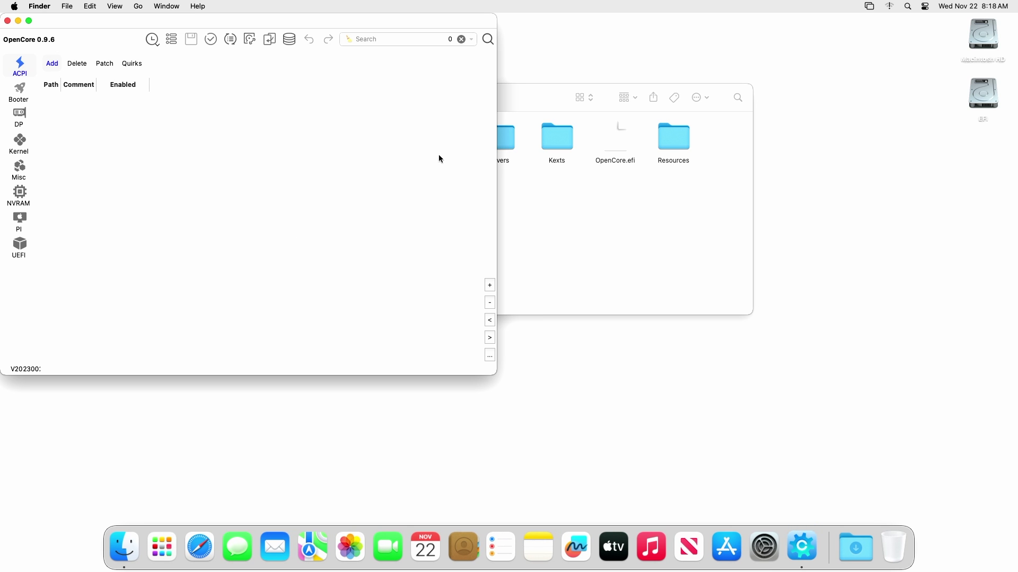
{"action": "left_click", "coordinate": [21, 144]}
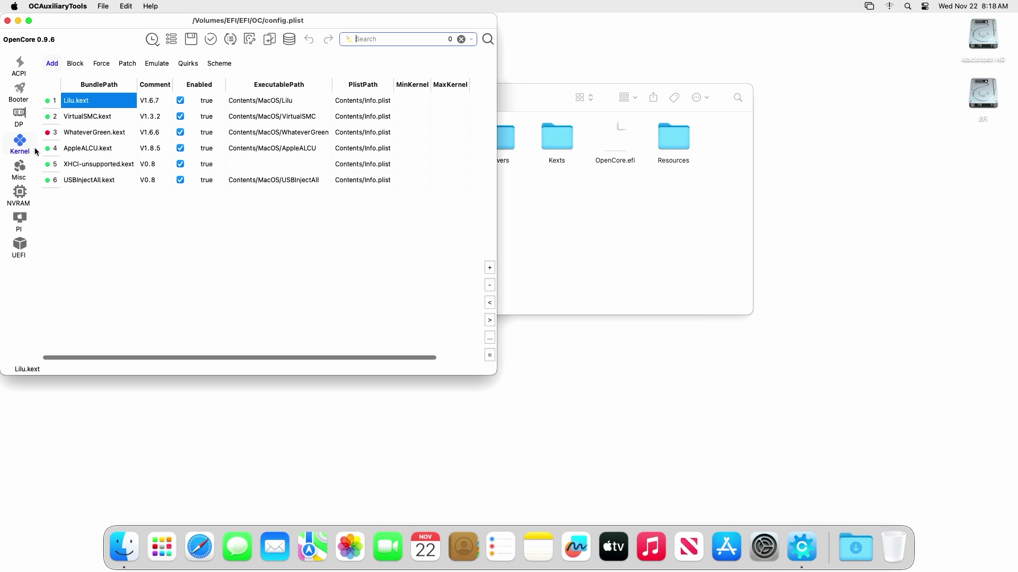
{"action": "left_click", "coordinate": [118, 137]}
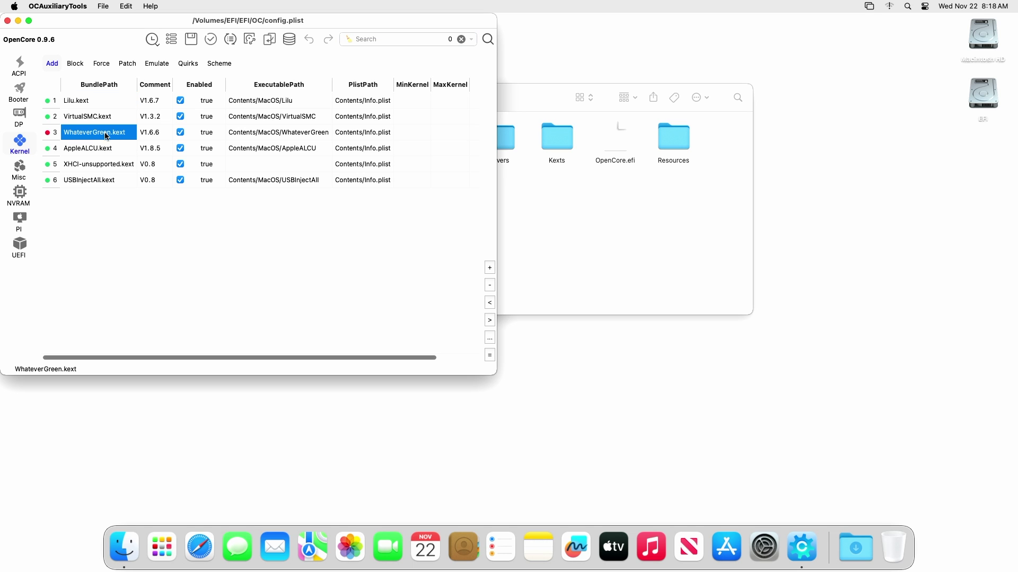
{"action": "left_click", "coordinate": [489, 286]}
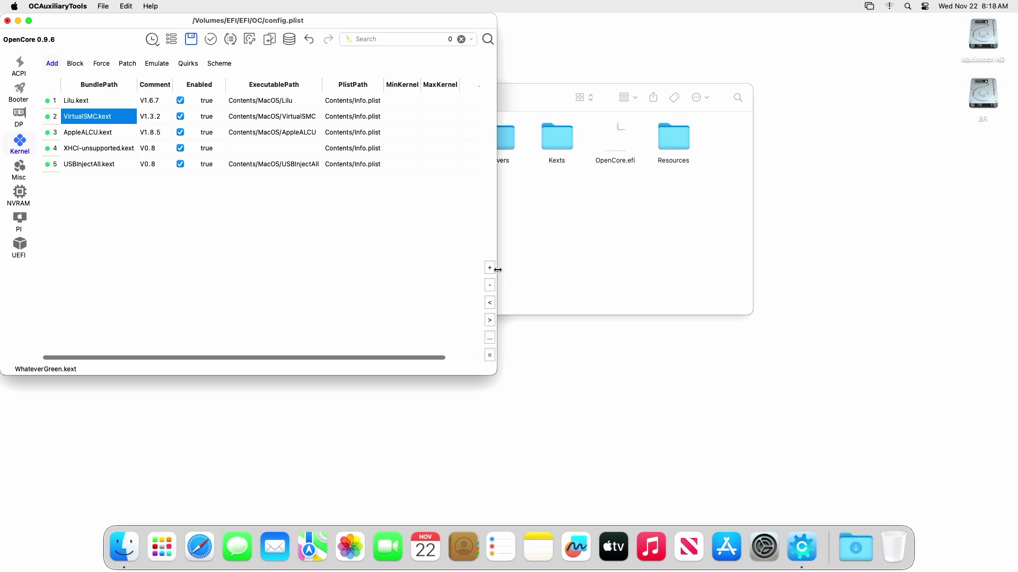
Add NootRX.kext from EFI/OC/Kexts and move it up to fourth, after AppleALCU.kext.
{"action": "left_click", "coordinate": [489, 268]}
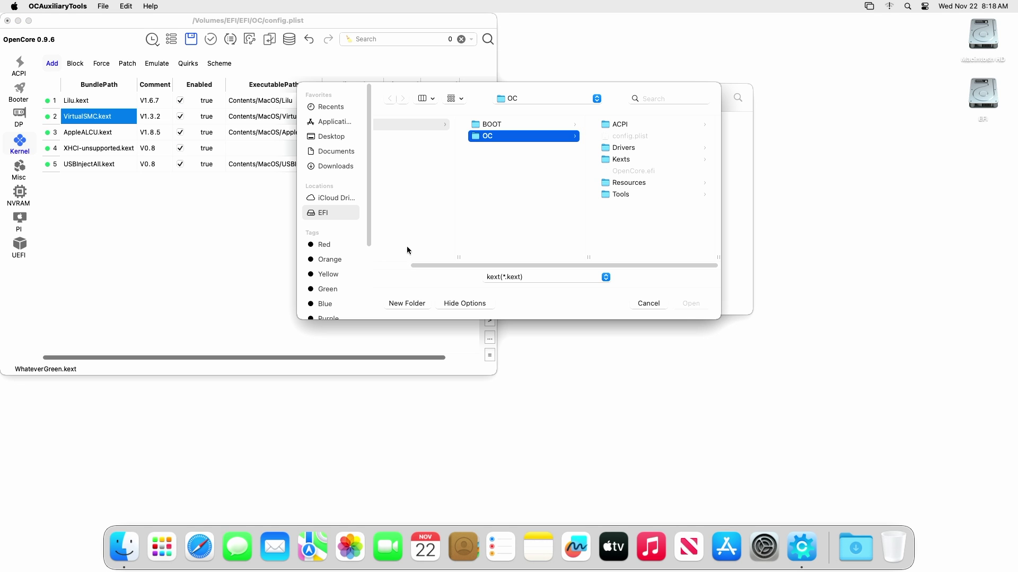
{"action": "left_click", "coordinate": [623, 160]}
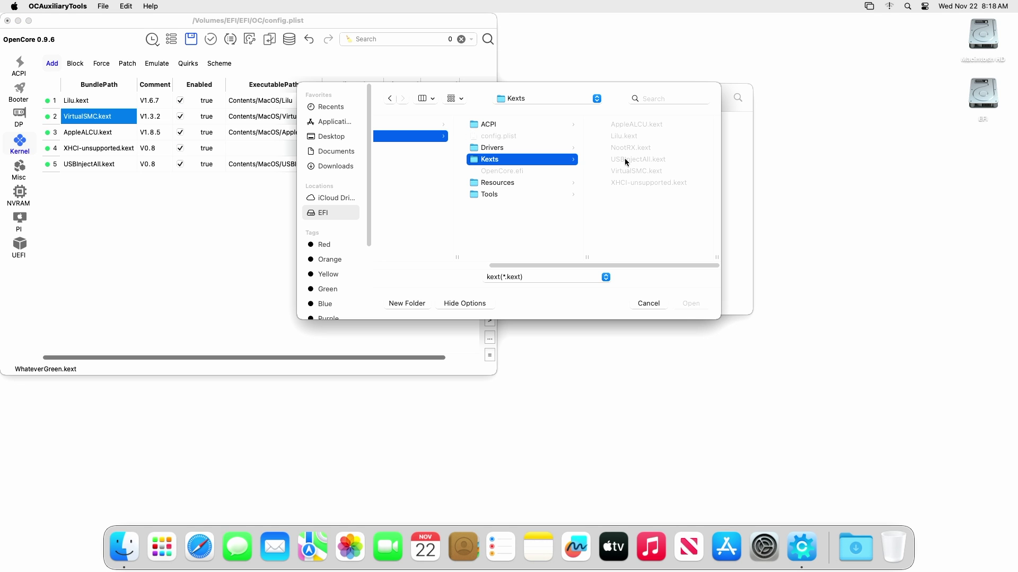
{"action": "left_click", "coordinate": [633, 148]}
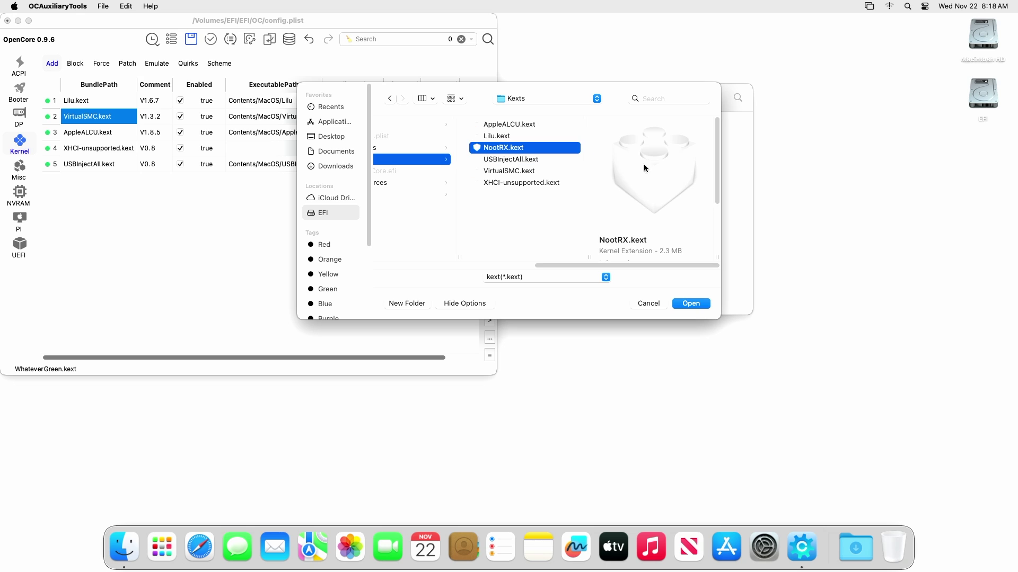
{"action": "left_click", "coordinate": [692, 303]}
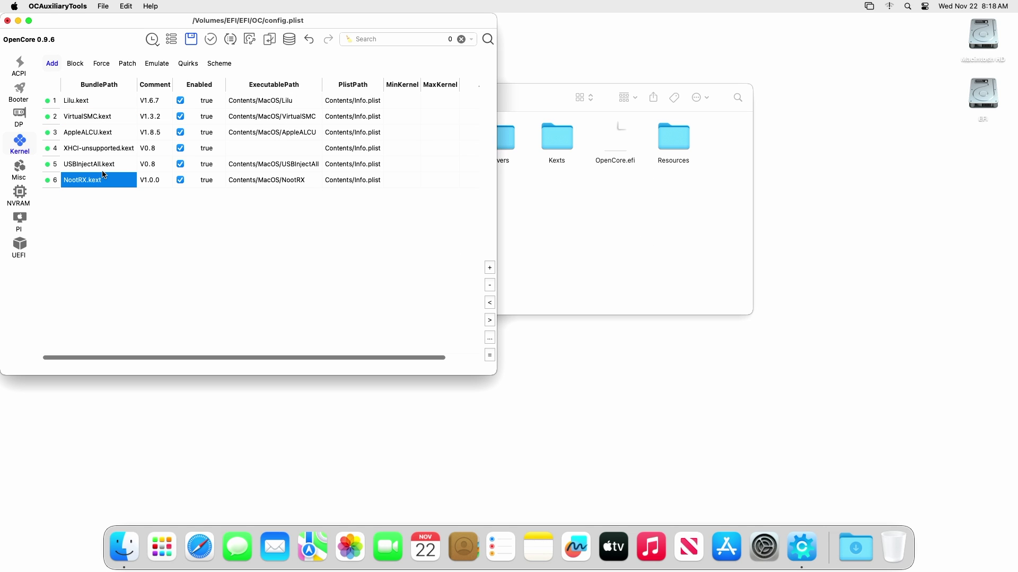
{"action": "left_click", "coordinate": [490, 303]}
{"action": "left_click", "coordinate": [489, 302]}
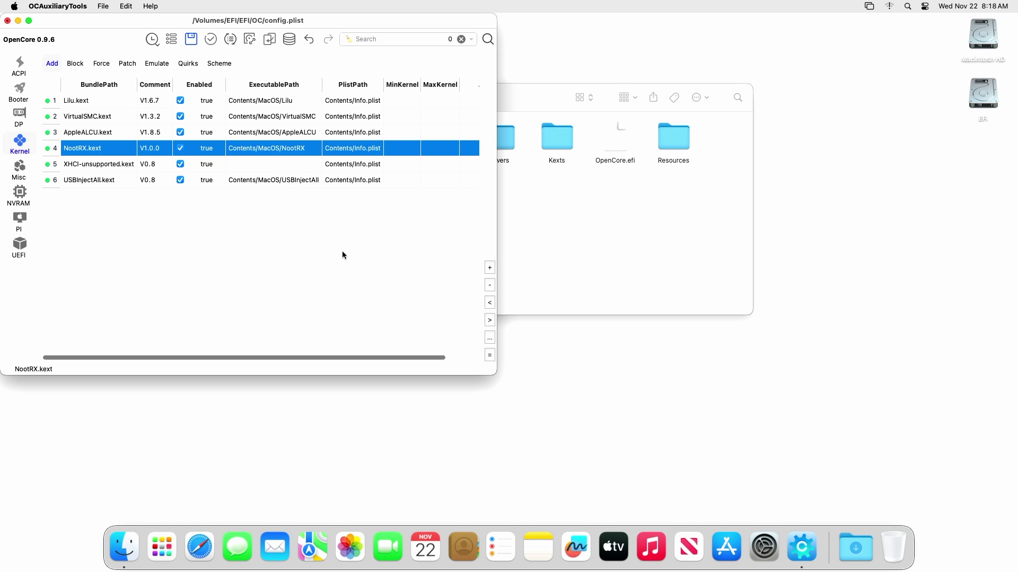
Save config.plist on closing and move oldConfig.plist to the Trash.
{"action": "left_click", "coordinate": [8, 21]}
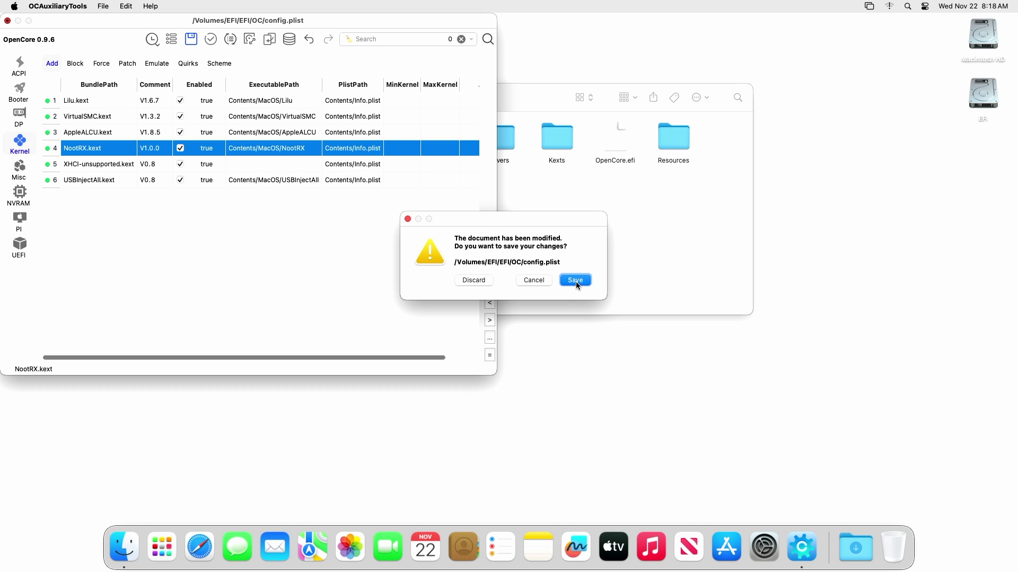
{"action": "left_click", "coordinate": [574, 278]}
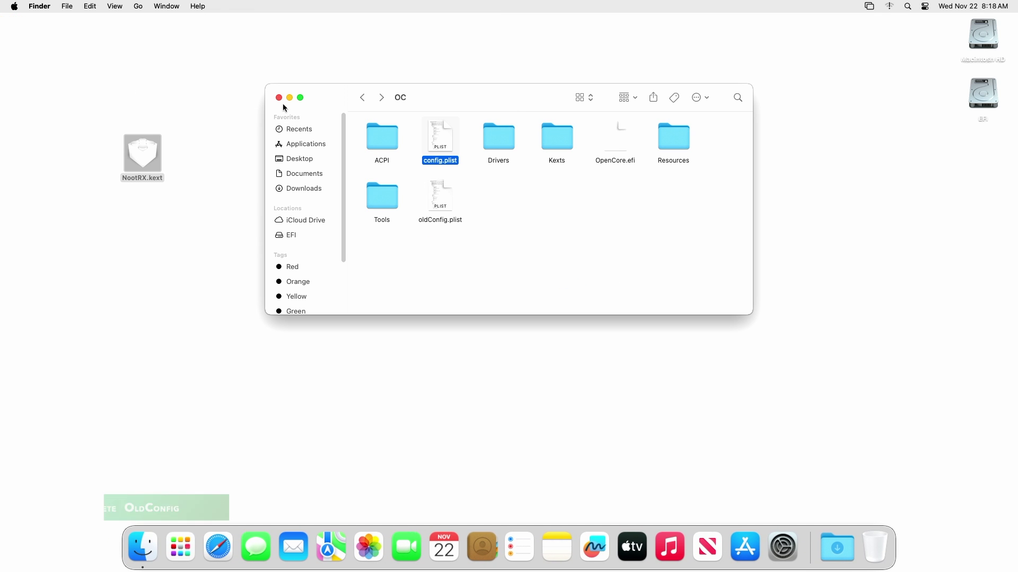
{"action": "left_click", "coordinate": [453, 196]}
{"action": "right_click", "coordinate": [447, 200]}
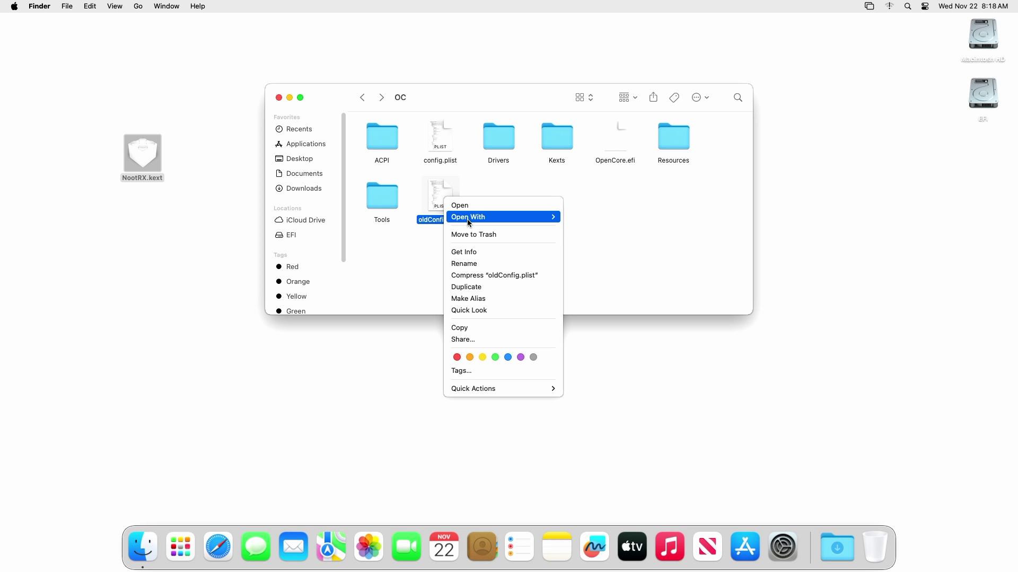
{"action": "left_click", "coordinate": [476, 235]}
Permanently empty the Trash and close the OC folder window.
{"action": "right_click", "coordinate": [880, 539]}
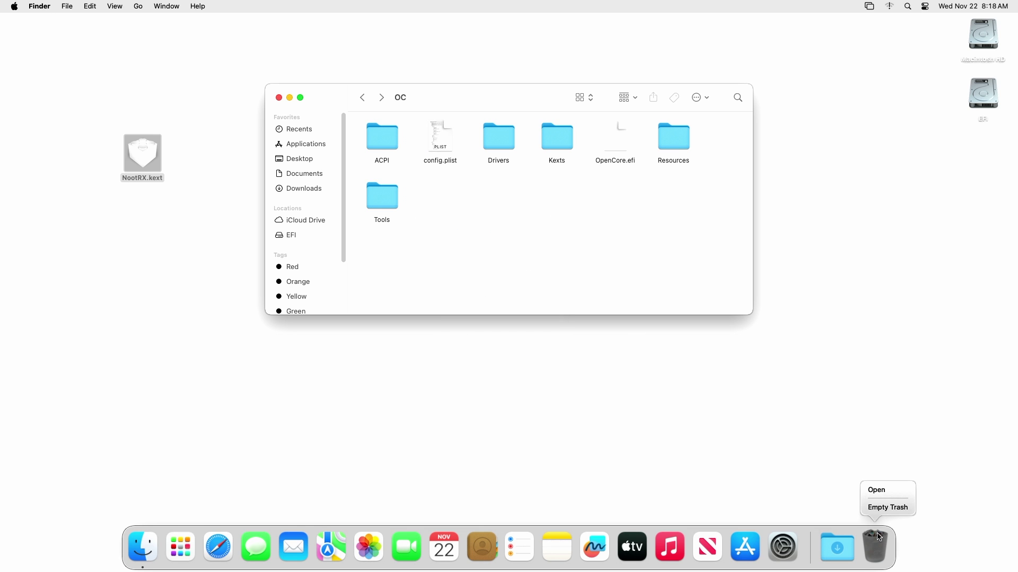
{"action": "left_click", "coordinate": [887, 508]}
{"action": "left_click", "coordinate": [539, 218]}
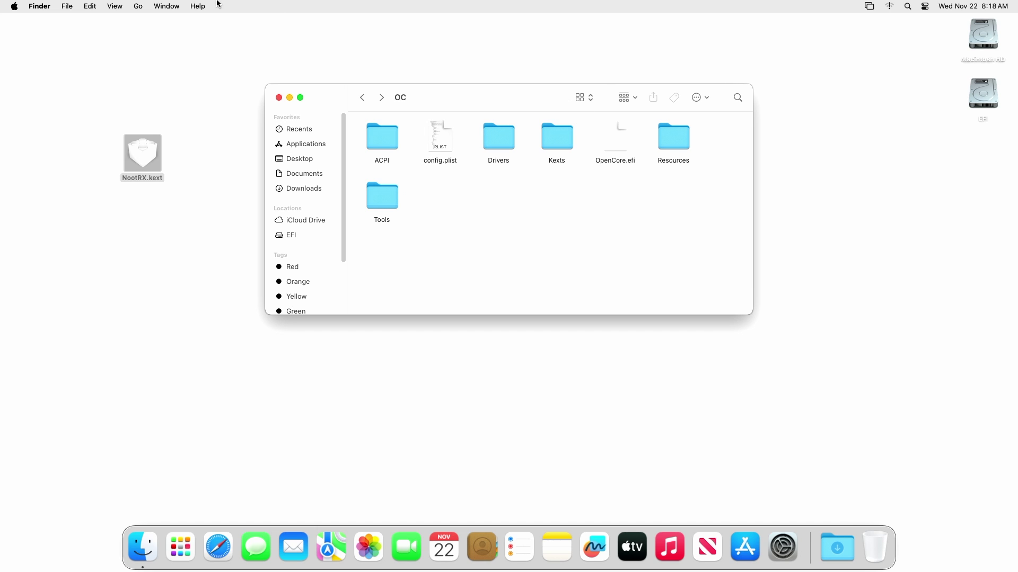
{"action": "left_click", "coordinate": [279, 98]}
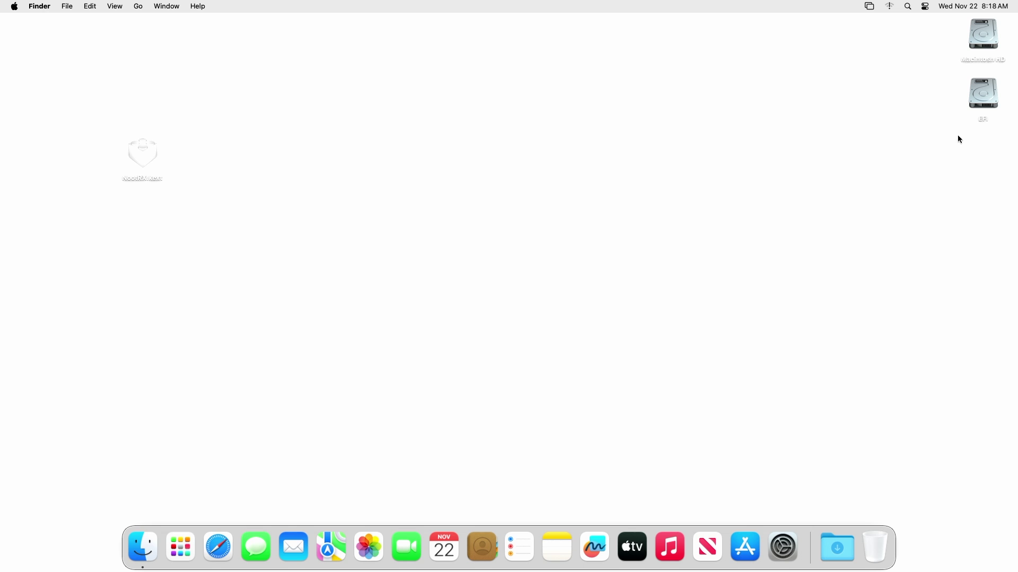
Eject the EFI partition and restart the Mac.
{"action": "right_click", "coordinate": [979, 108]}
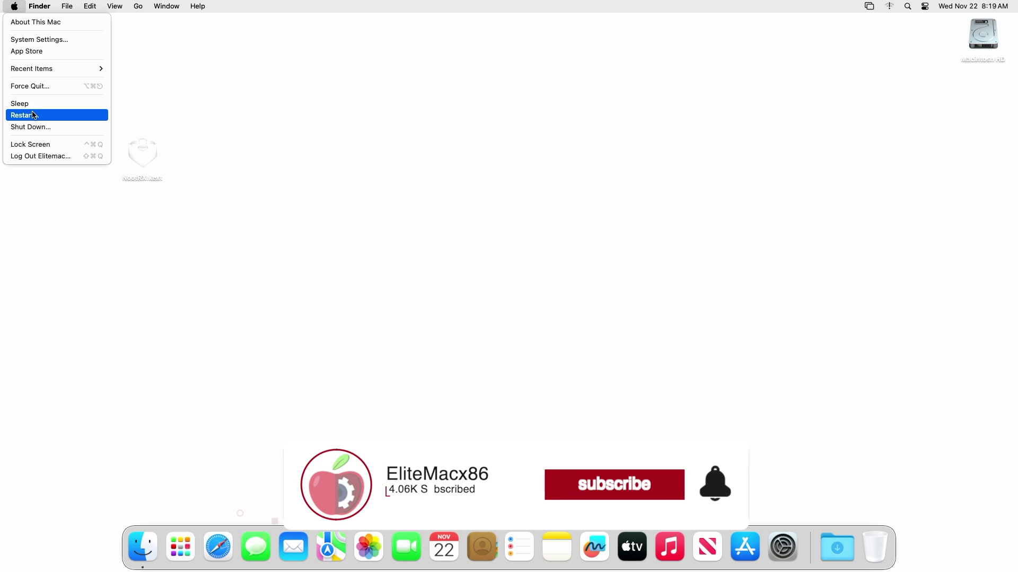
{"action": "left_click", "coordinate": [25, 115]}
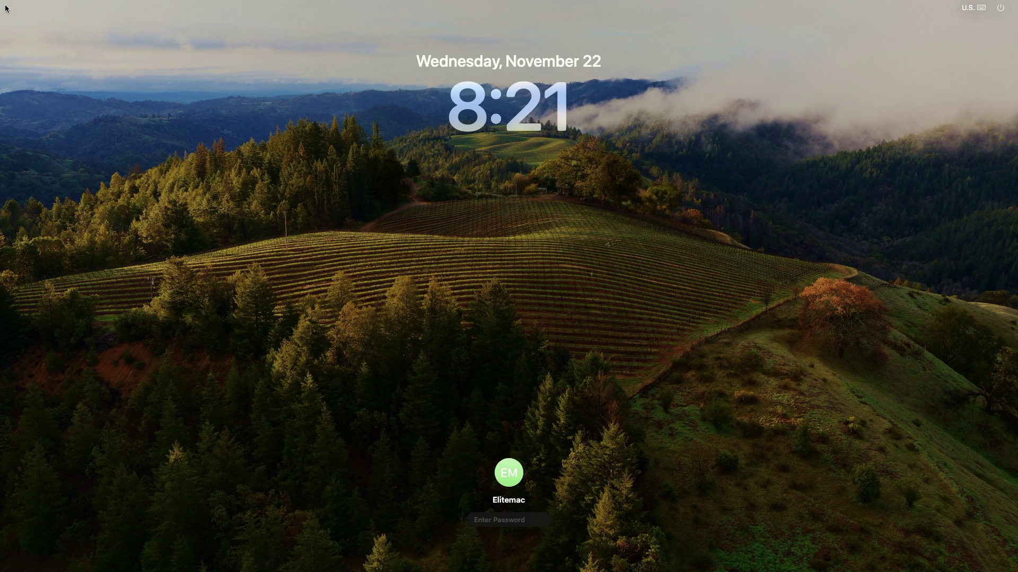
Log in with the account password and view About This Mac, showing the RX 6700 XT 12 GB.
{"action": "type", "text": "****"}
{"action": "key", "text": "Return"}
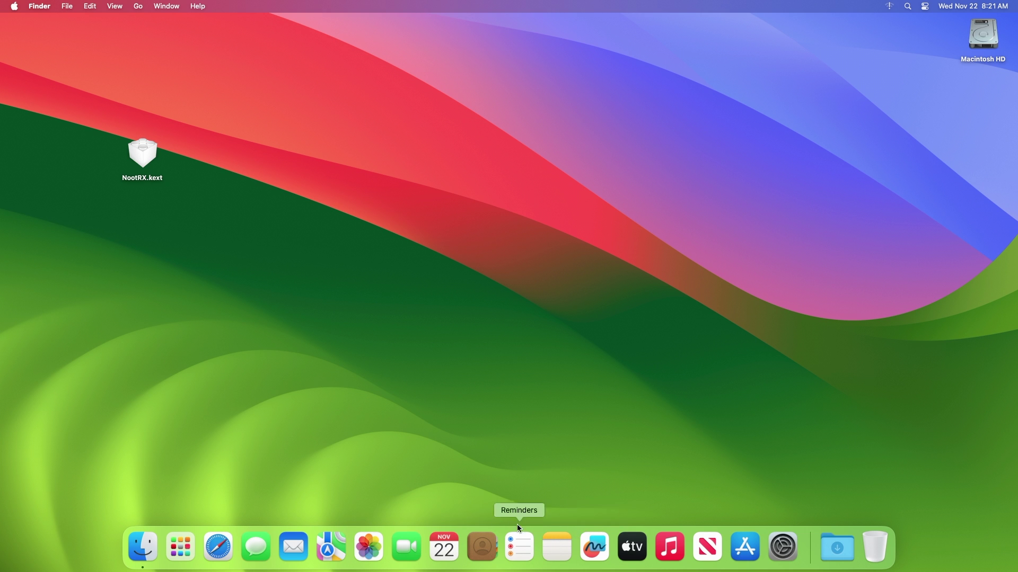
{"action": "left_click", "coordinate": [15, 6]}
{"action": "left_click", "coordinate": [21, 19]}
Open System Information via a Spotlight search for 'sys' and view its Graphics/Displays page.
{"action": "key", "text": "super+space"}
{"action": "type", "text": "sys"}
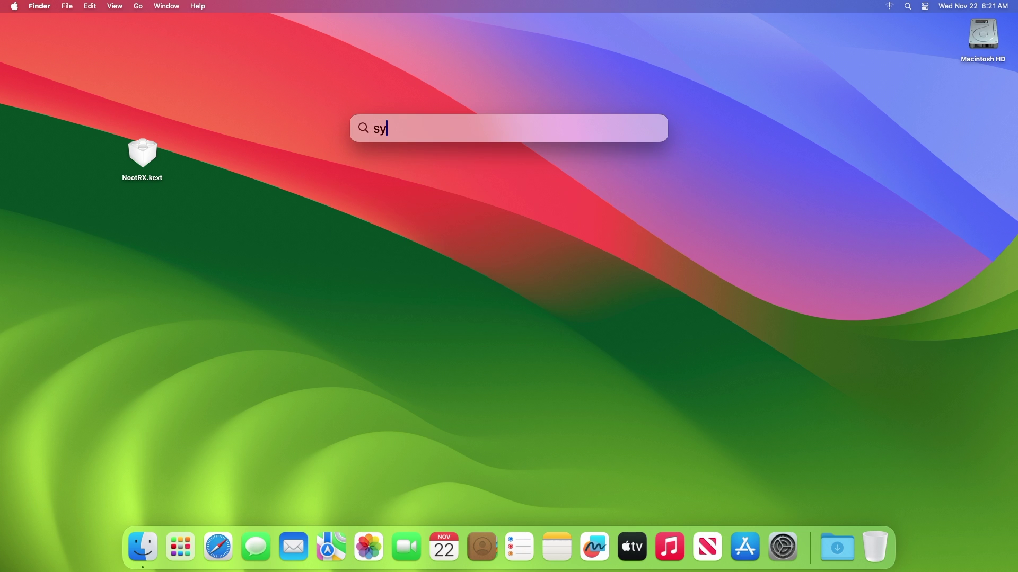
{"action": "key", "text": "Return"}
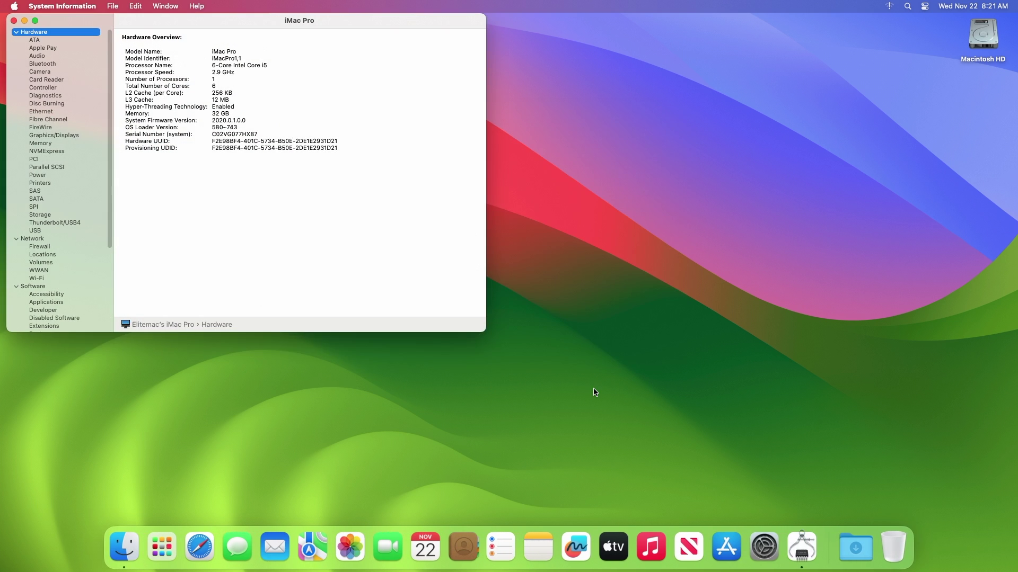
{"action": "left_click", "coordinate": [66, 136]}
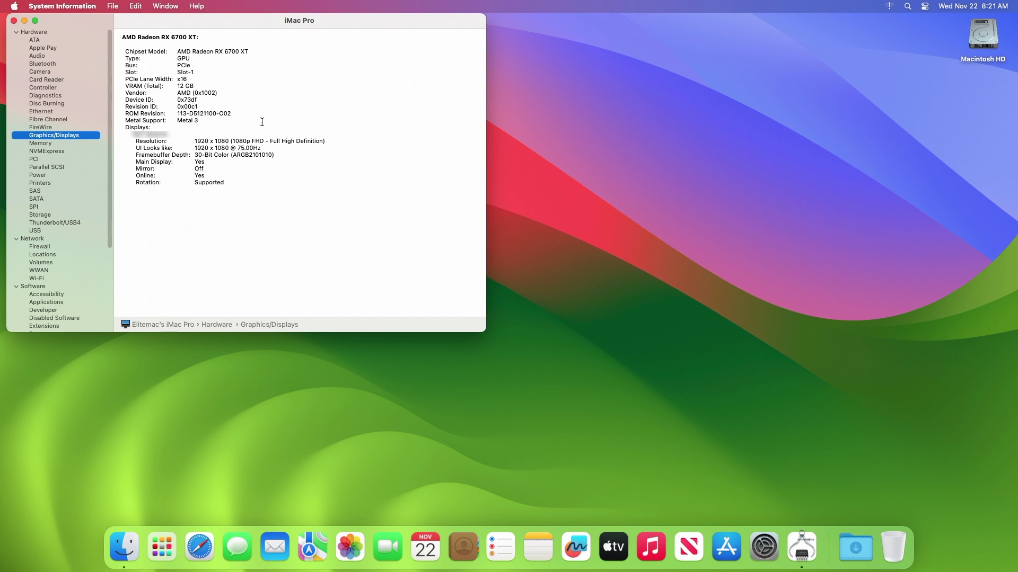
Quit System Information and launch VideoProc Converter from Launchpad, dismissing the registration prompt.
{"action": "key", "text": "super+q"}
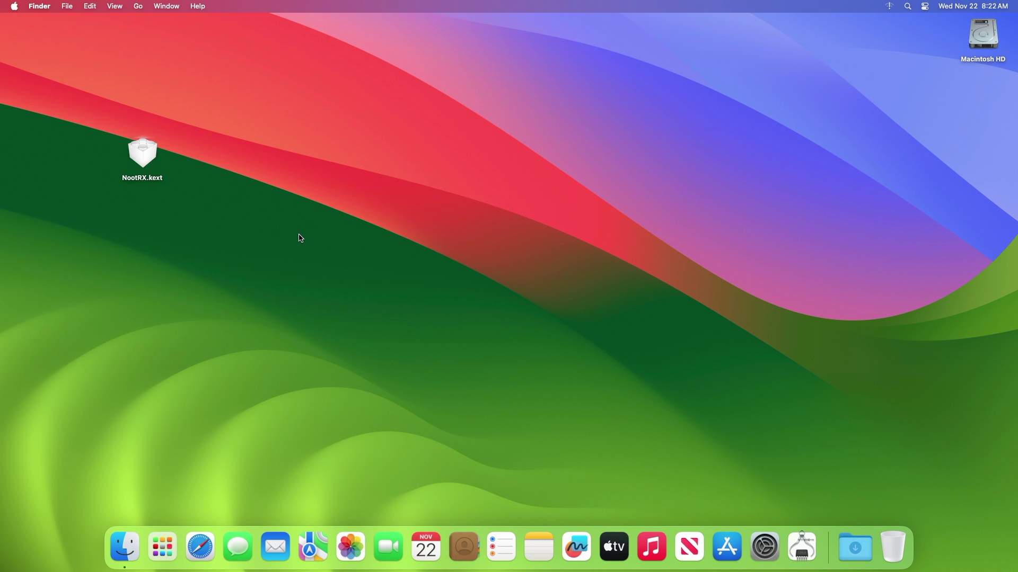
{"action": "left_click", "coordinate": [190, 542]}
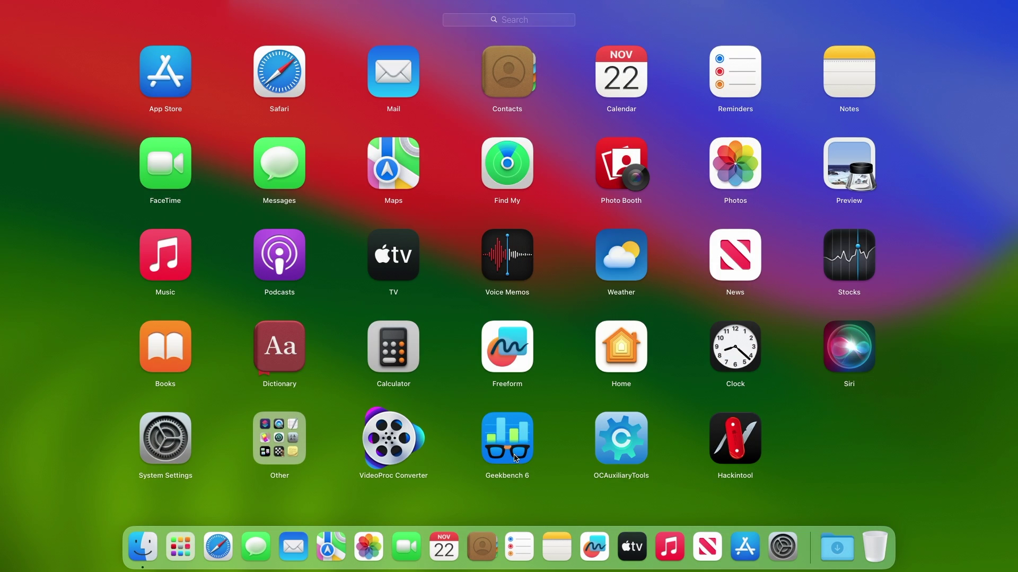
{"action": "left_click", "coordinate": [374, 450]}
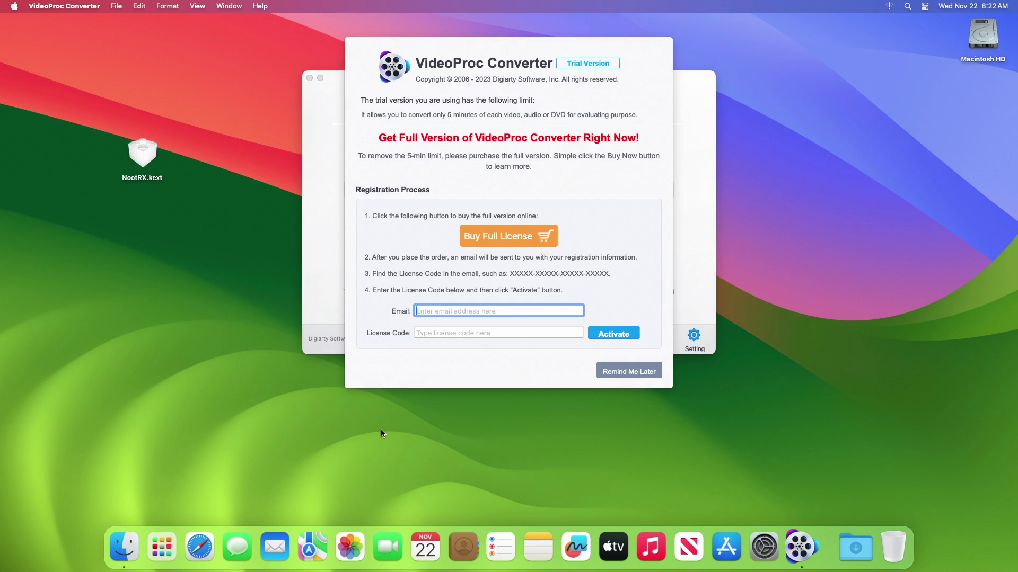
{"action": "left_click", "coordinate": [628, 374]}
Re-detect H264 and HEVC hardware acceleration on the RX 6700 XT in VideoProc settings, then close both windows.
{"action": "left_click", "coordinate": [693, 339]}
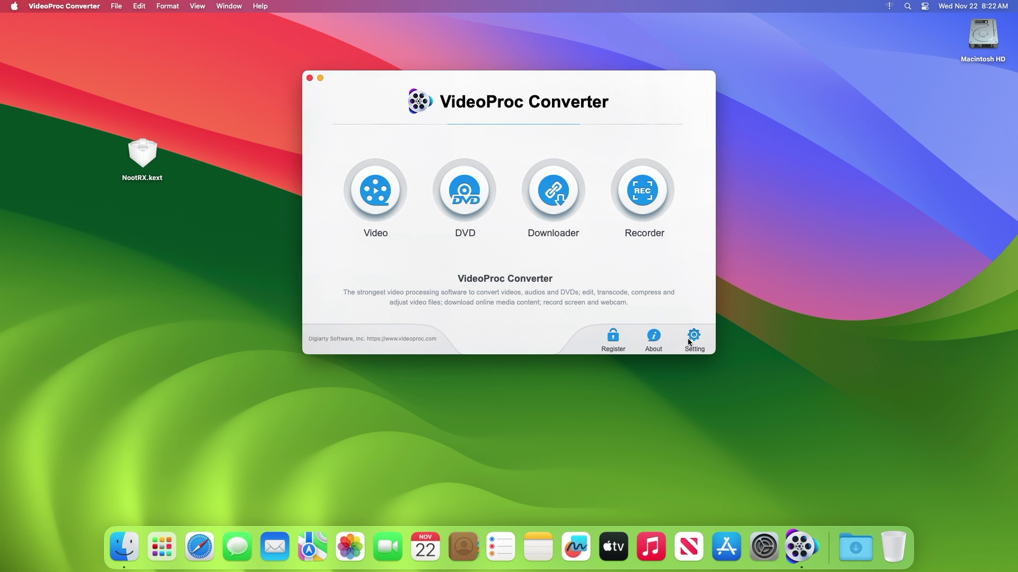
{"action": "left_click", "coordinate": [573, 129]}
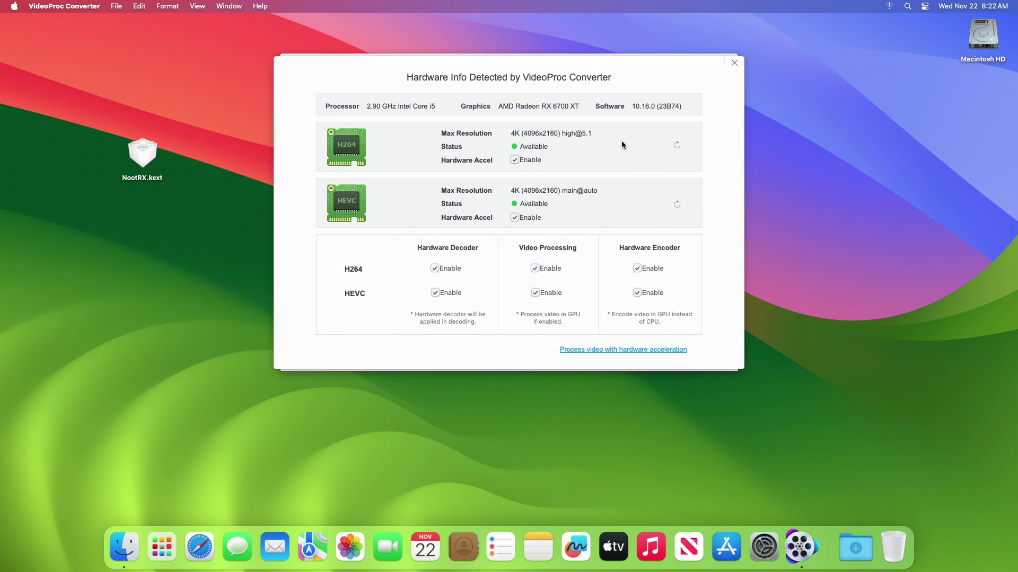
{"action": "left_click", "coordinate": [678, 145]}
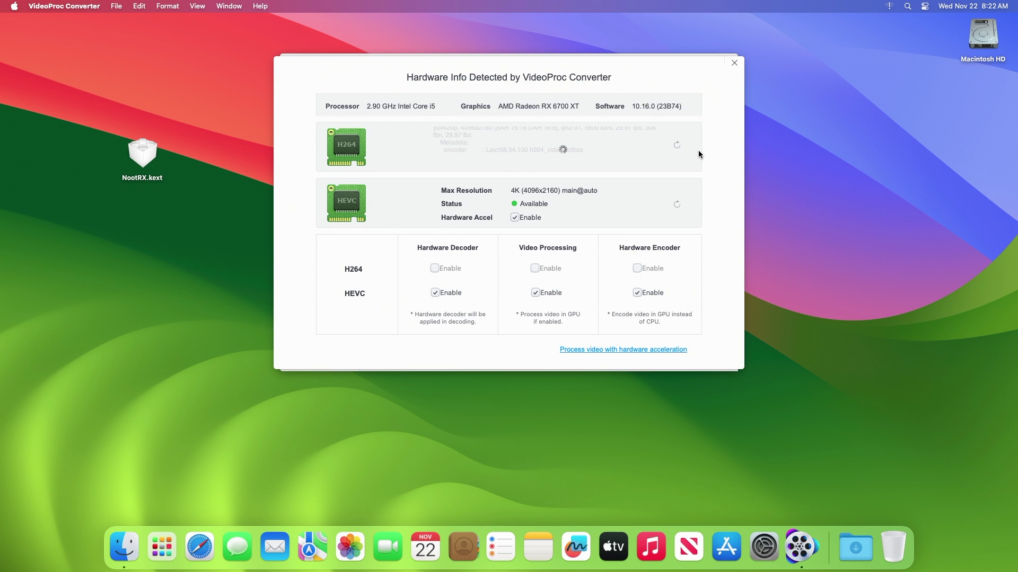
{"action": "left_click", "coordinate": [677, 204]}
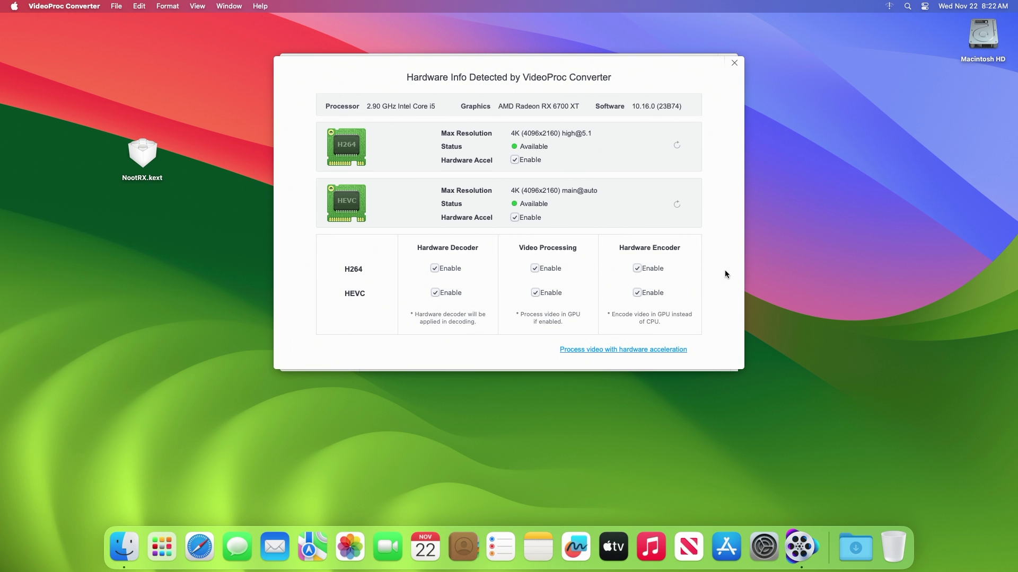
{"action": "left_click", "coordinate": [734, 64]}
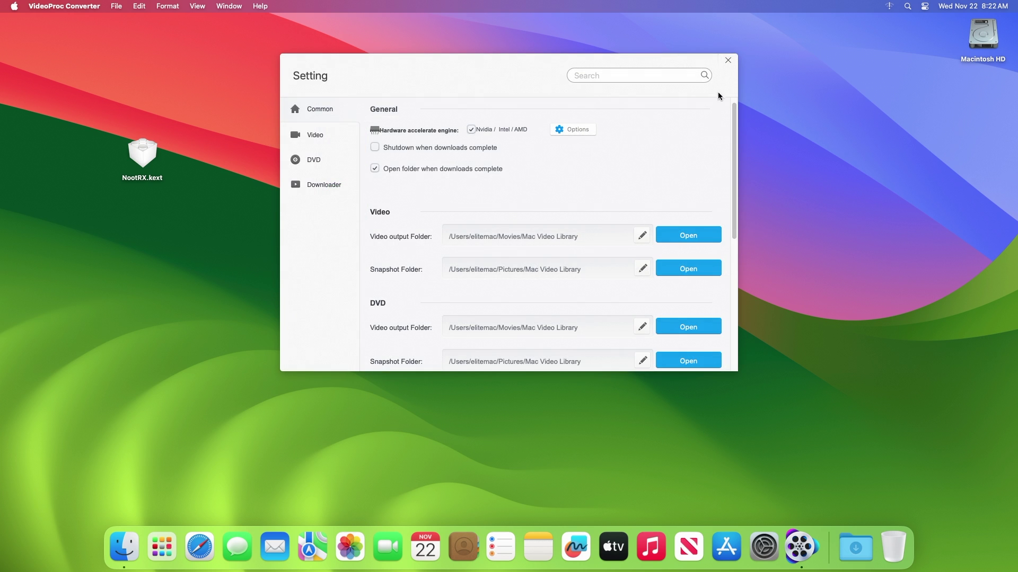
{"action": "left_click", "coordinate": [728, 61]}
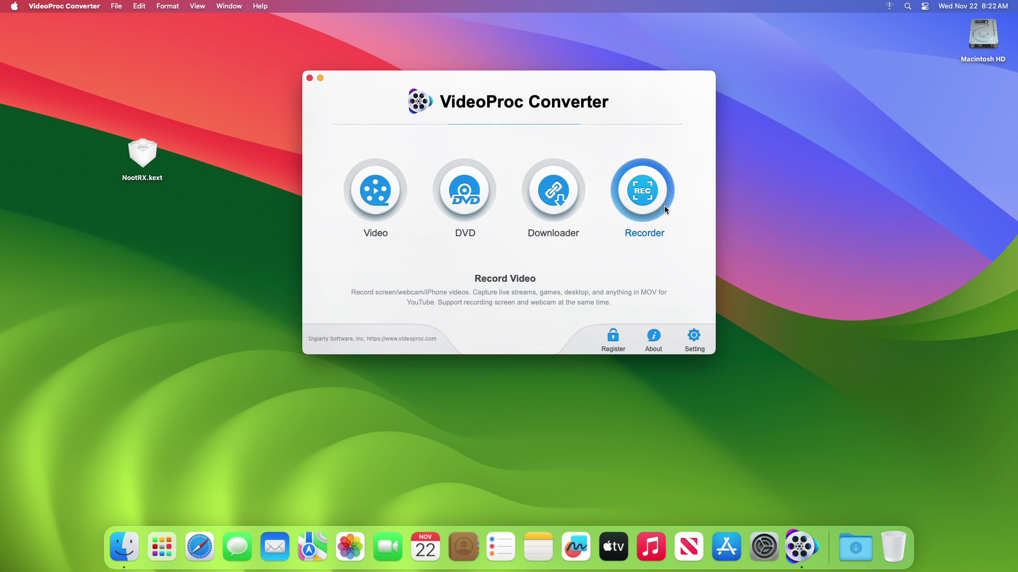
Quit VideoProc Converter and launch Geekbench 6 from Launchpad.
{"action": "key", "text": "super+q"}
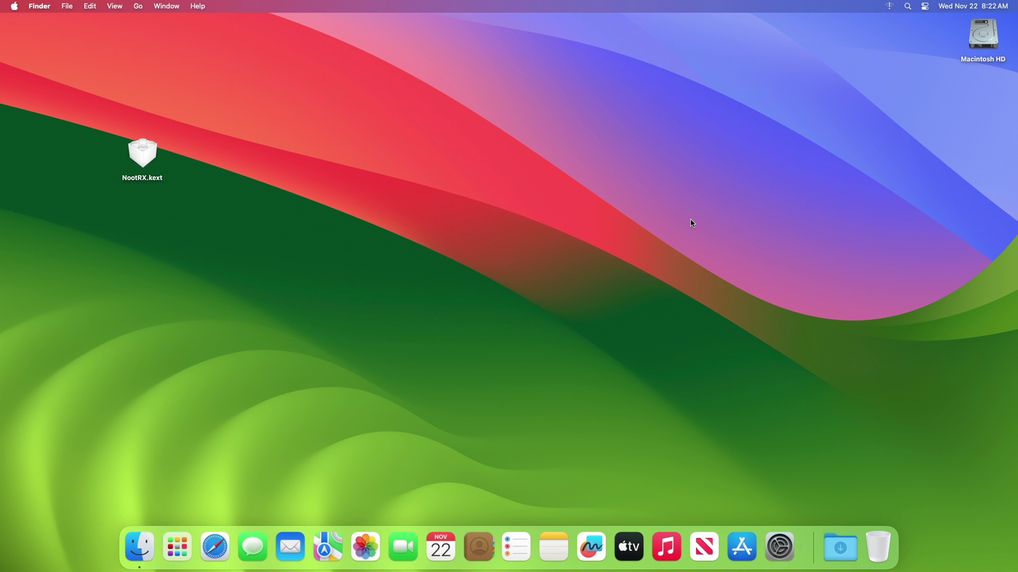
{"action": "left_click", "coordinate": [170, 548]}
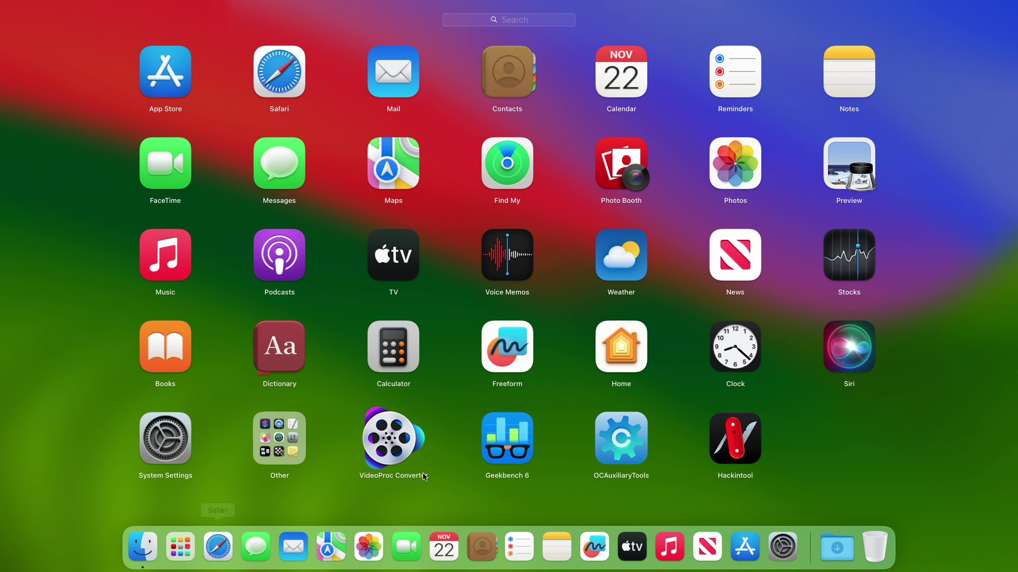
{"action": "left_click", "coordinate": [503, 450]}
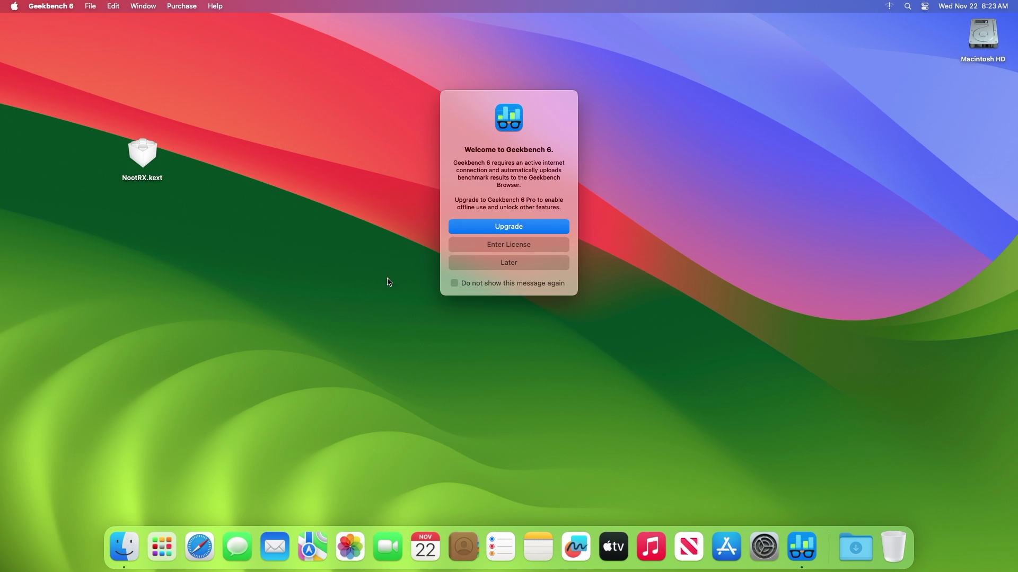